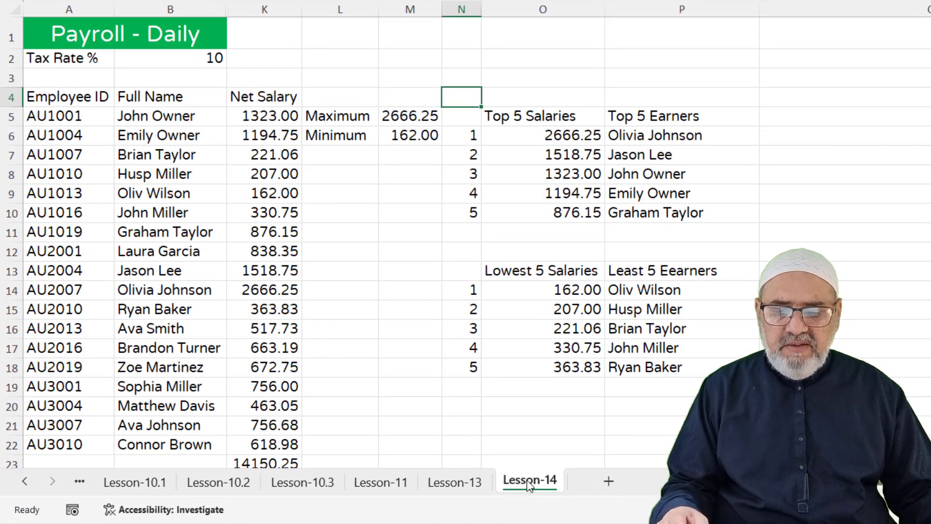
Copy the Lesson-14 sheet to a new tab placed right after it
right_click(528, 484)
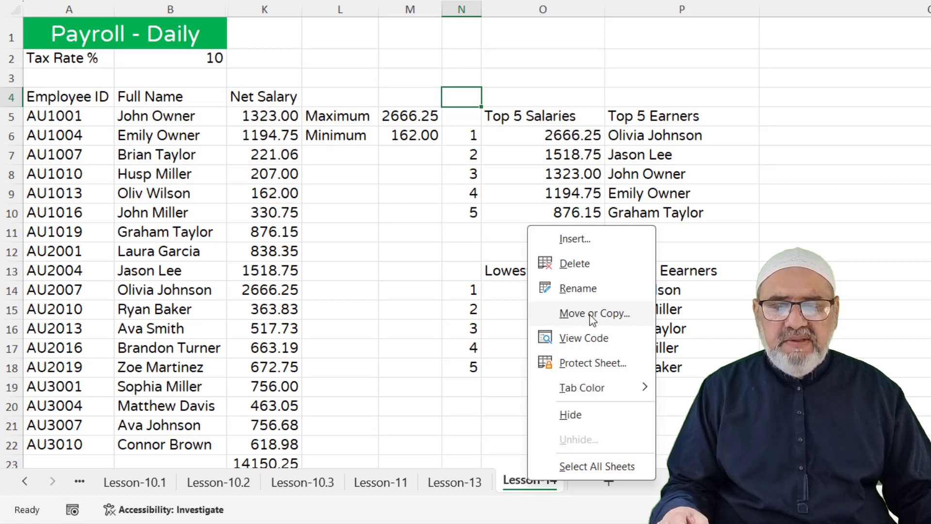
key("Escape")
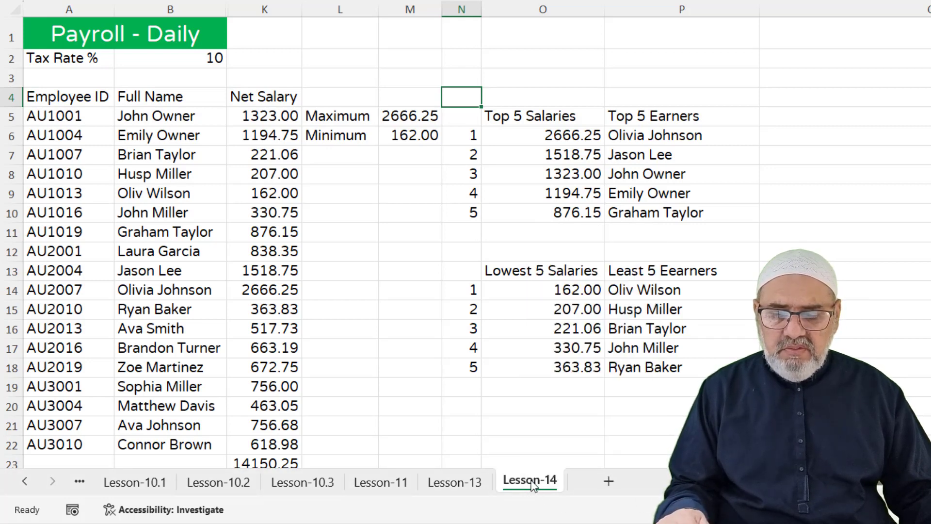
mouse_move(533, 485)
left_mouse_down()
mouse_move(516, 470)
mouse_move(391, 462)
mouse_move(403, 463)
left_mouse_up()
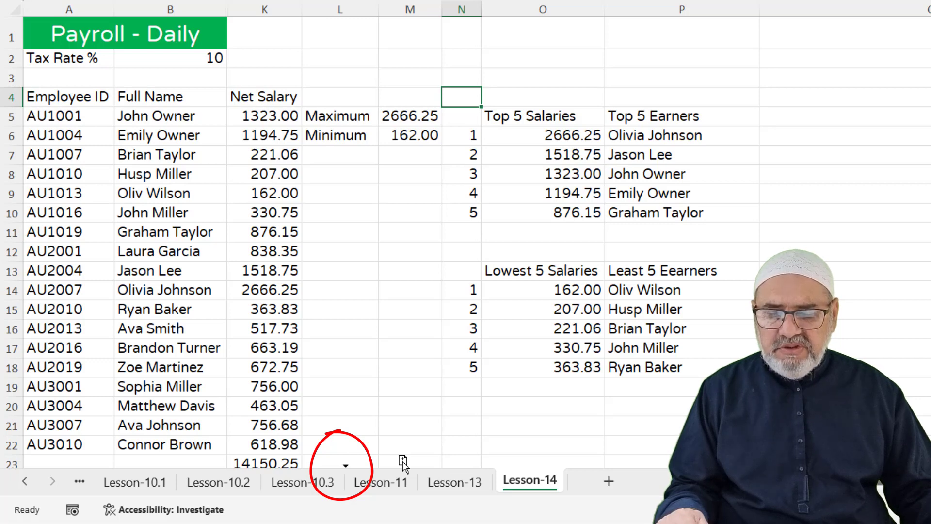
left_click_drag(403, 463, 583, 469)
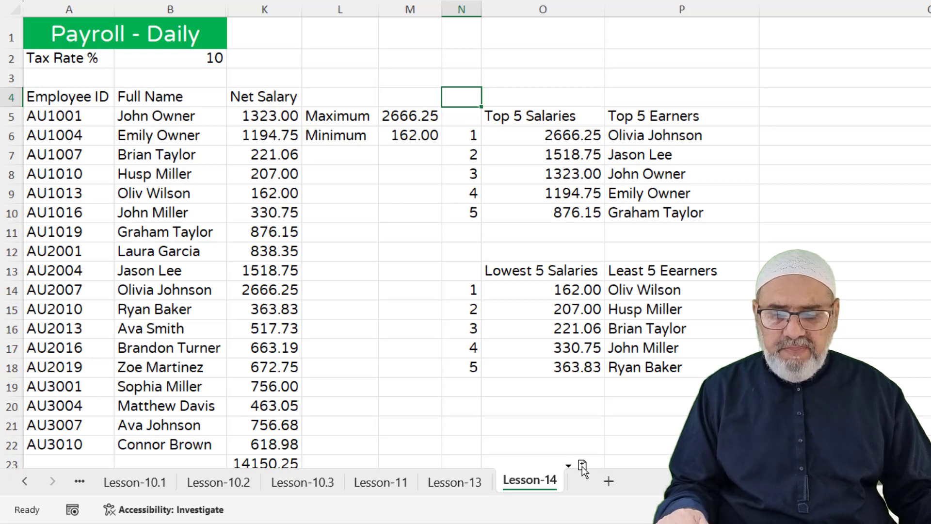
left_click_drag(584, 470, 583, 469)
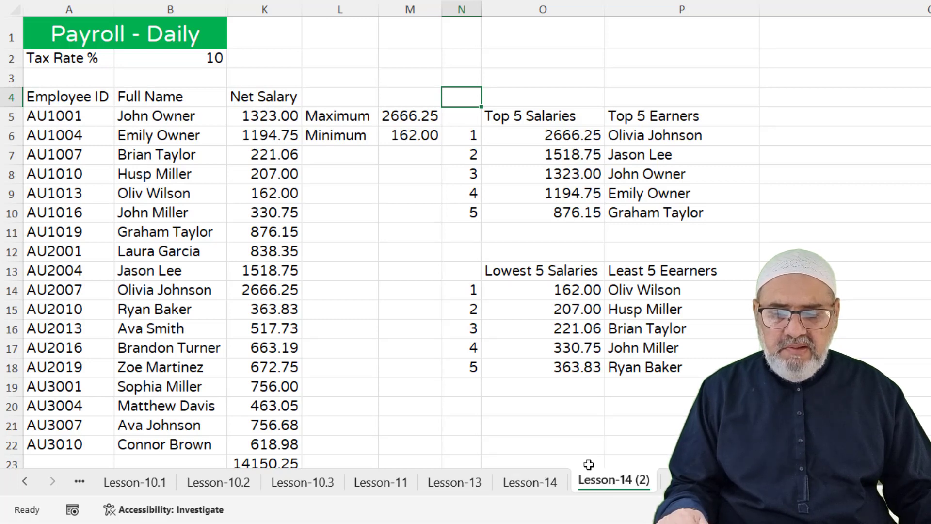
Compare the copy with the original, then rename Lesson-14 (2) to Lesson-14.1
left_click(551, 482)
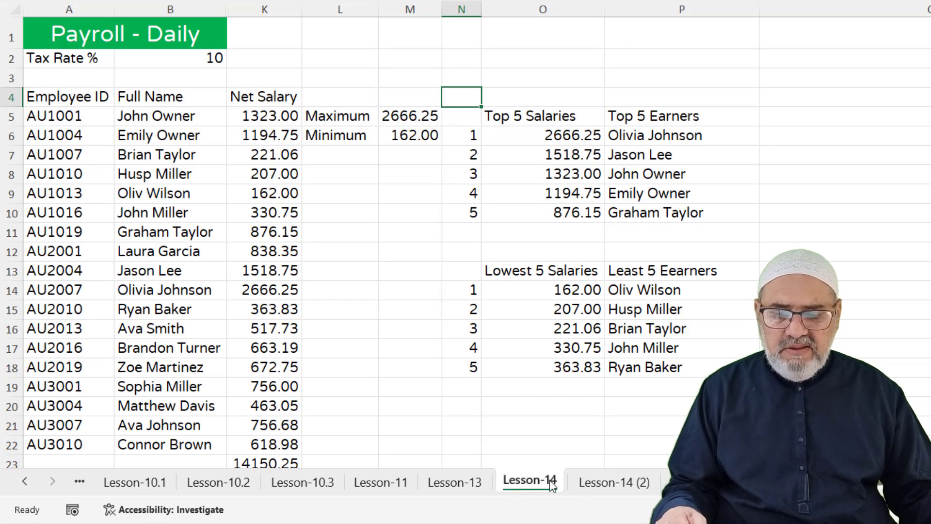
left_click(589, 481)
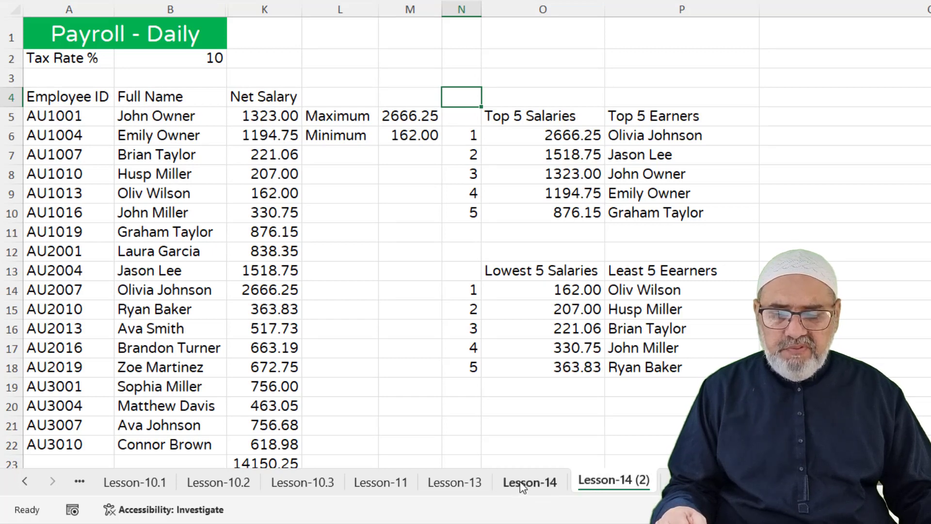
left_click(522, 485)
left_click(628, 481)
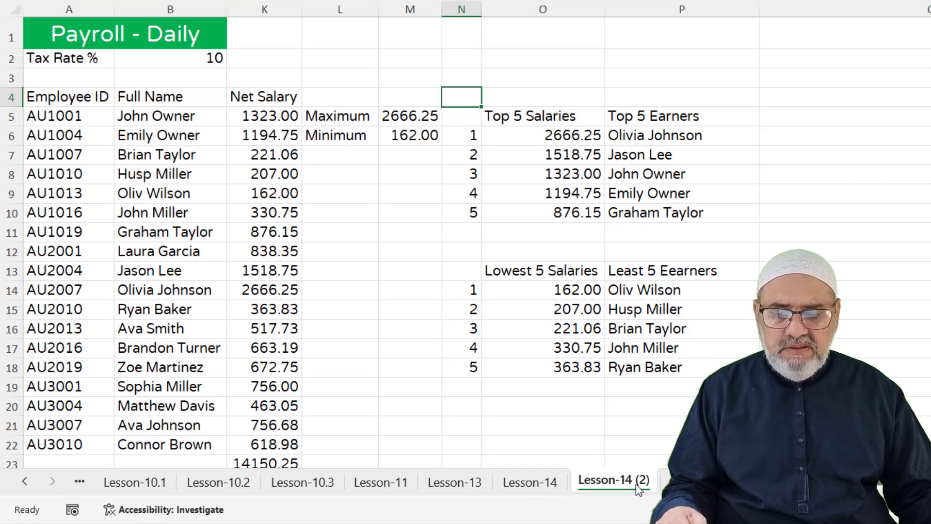
double_click(634, 481)
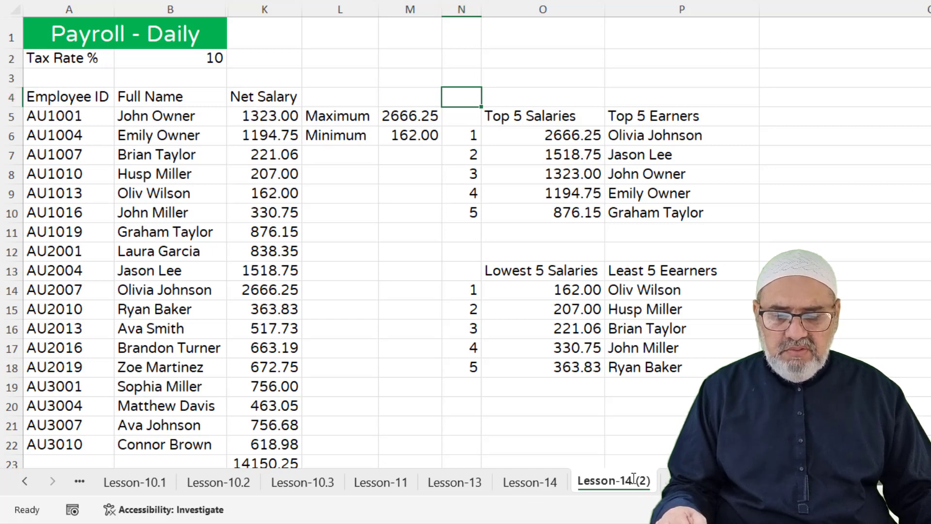
left_click_drag(632, 480, 648, 480)
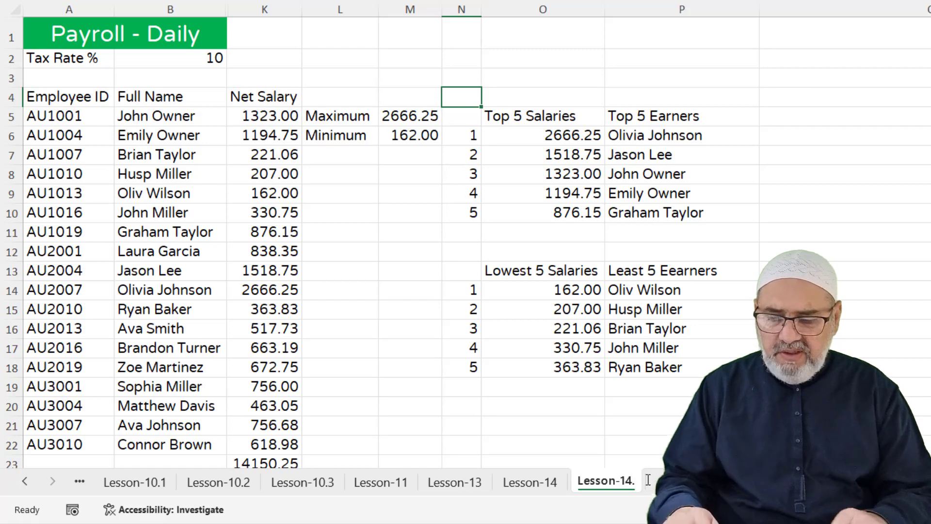
type(".1")
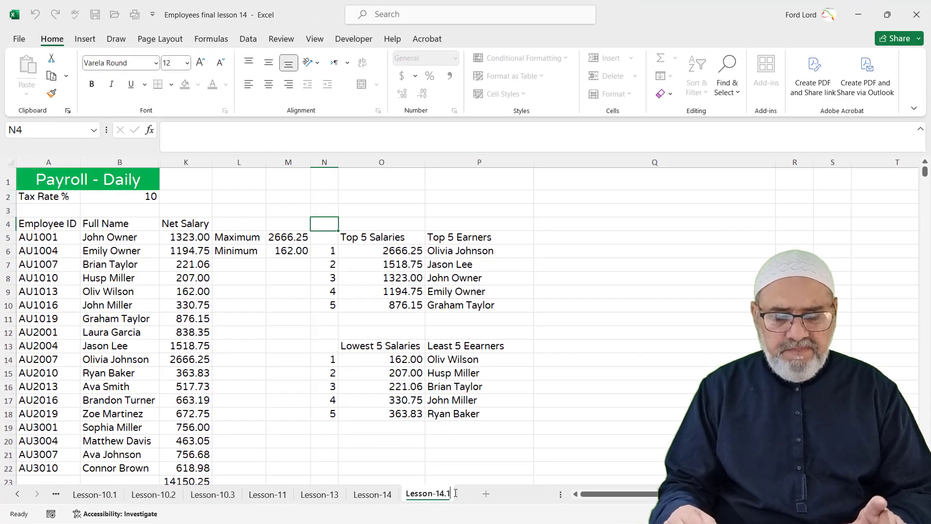
Confirm the Lesson-14.1 name and delete columns N to P holding the Top 5 and Lowest 5 tables
key("Return")
left_click(477, 414)
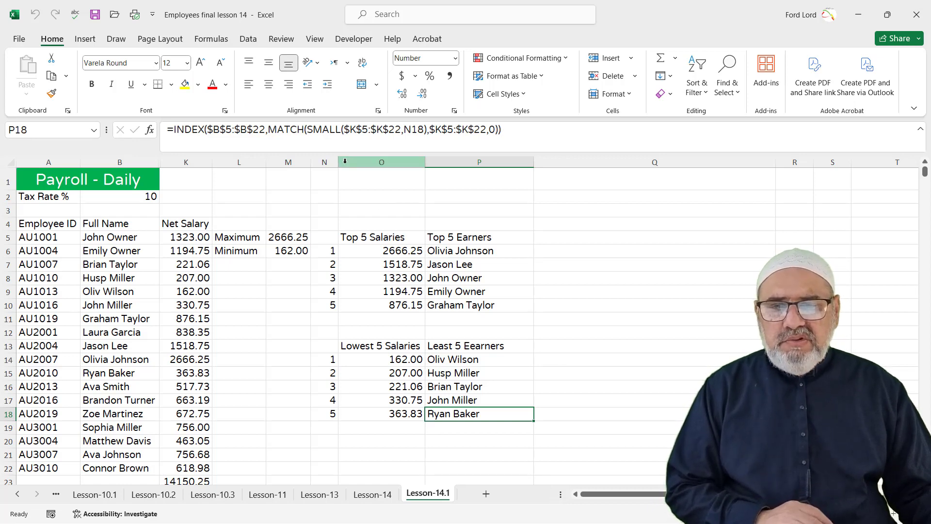
left_click_drag(325, 162, 469, 160)
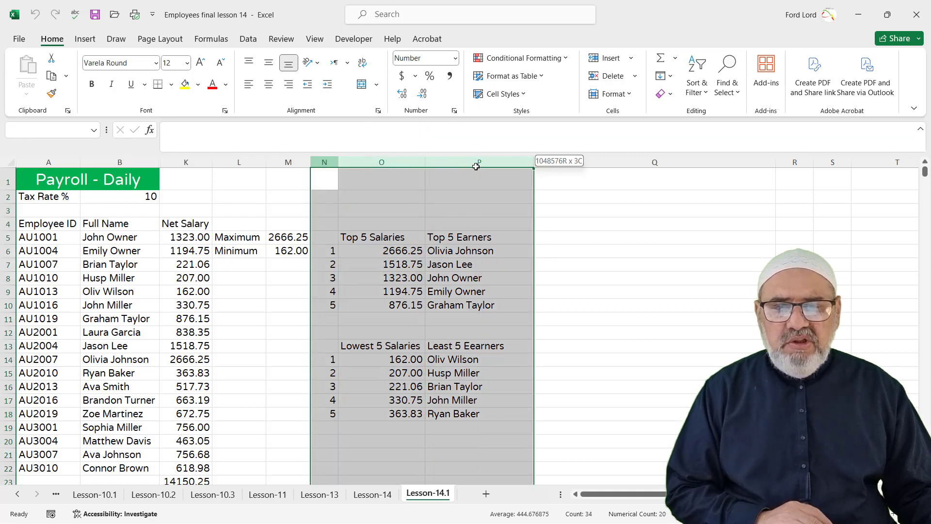
right_click(468, 160)
left_click(507, 301)
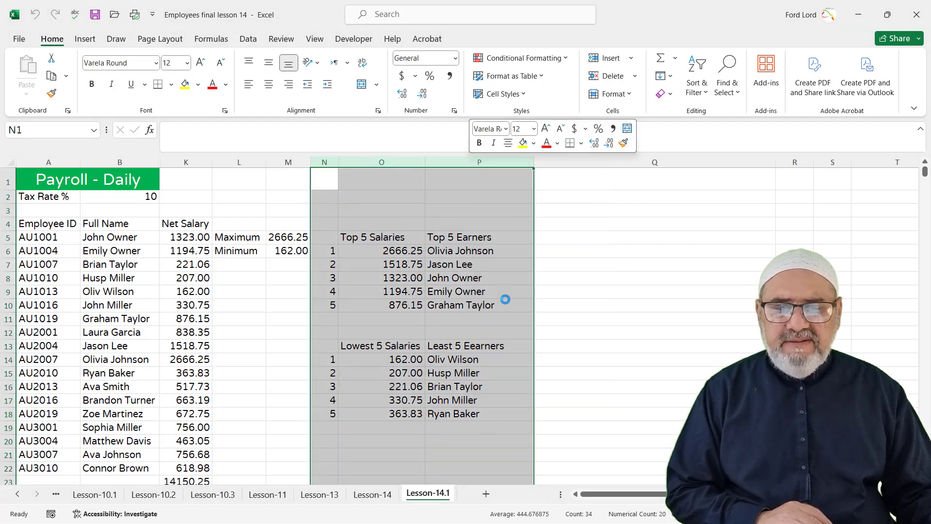
left_click(448, 295)
Label N5 as INDEX and enter =INDEX(K5:K22,1) in N6, returning 1323
left_click(419, 237)
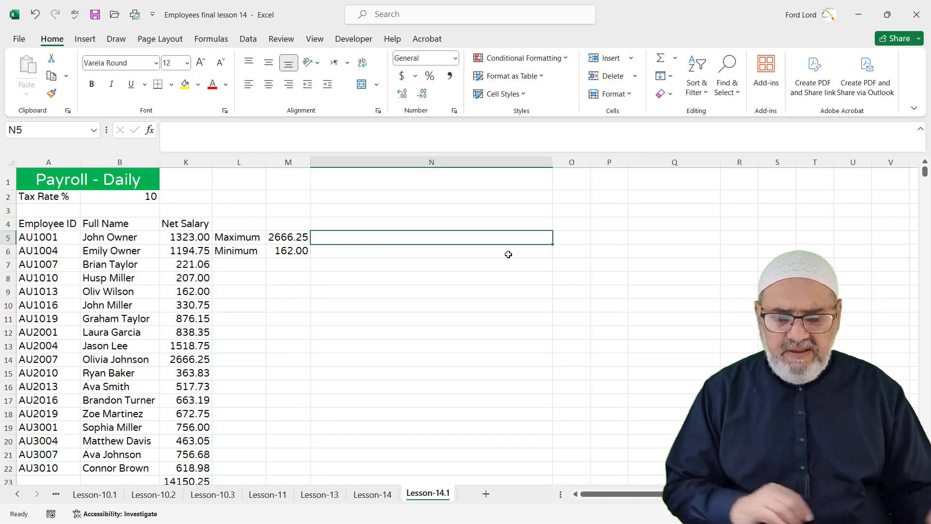
type("IN")
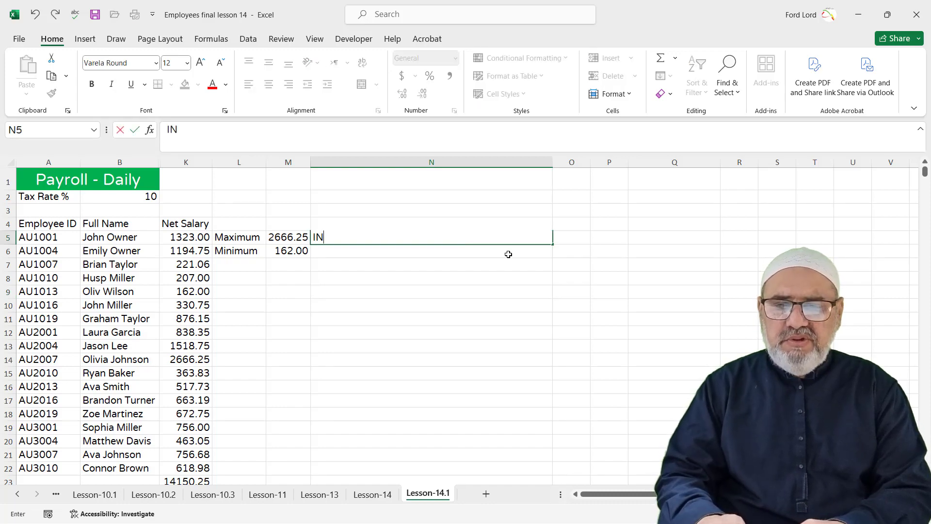
type("DEX")
key("Return")
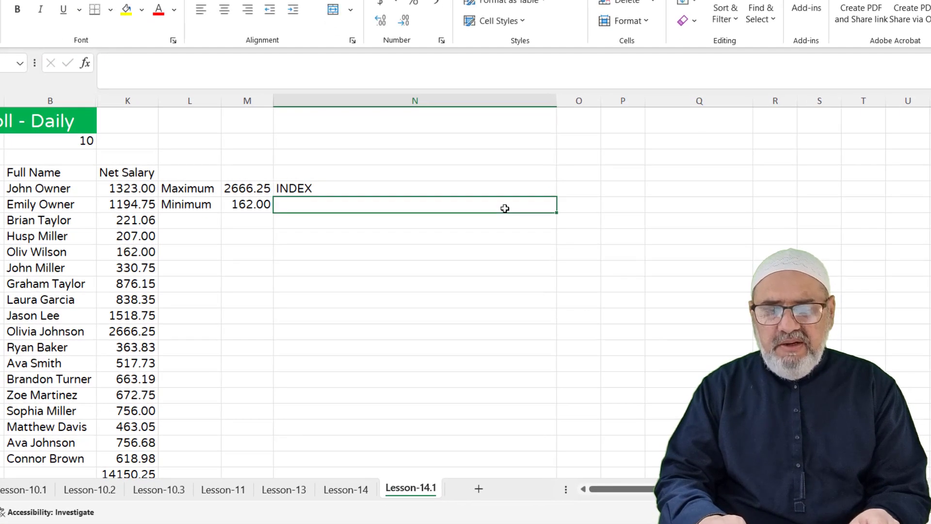
key("Up")
key("Delete")
key("Down")
type("=IND")
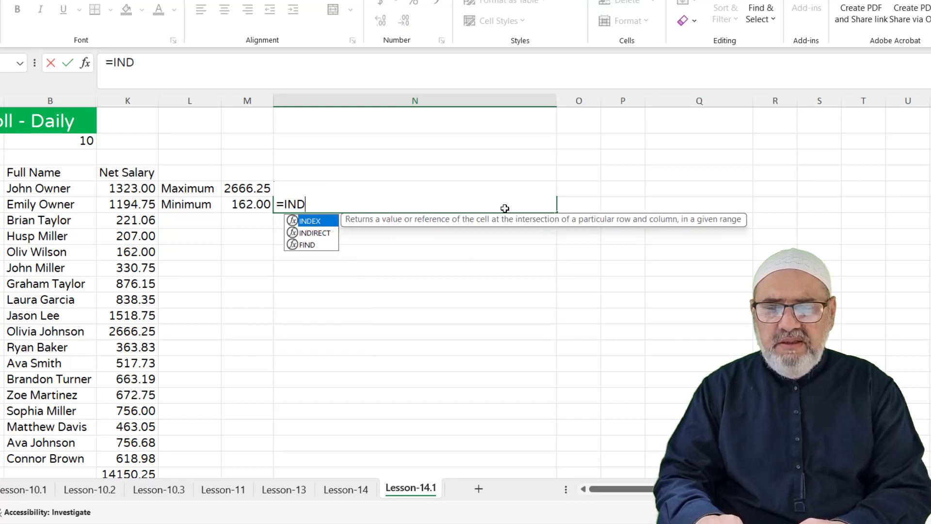
type("EX")
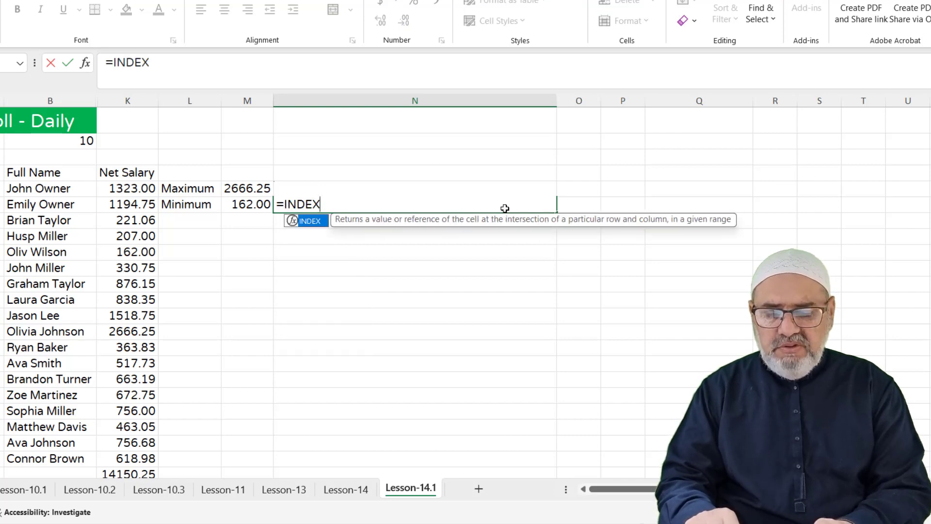
type("(")
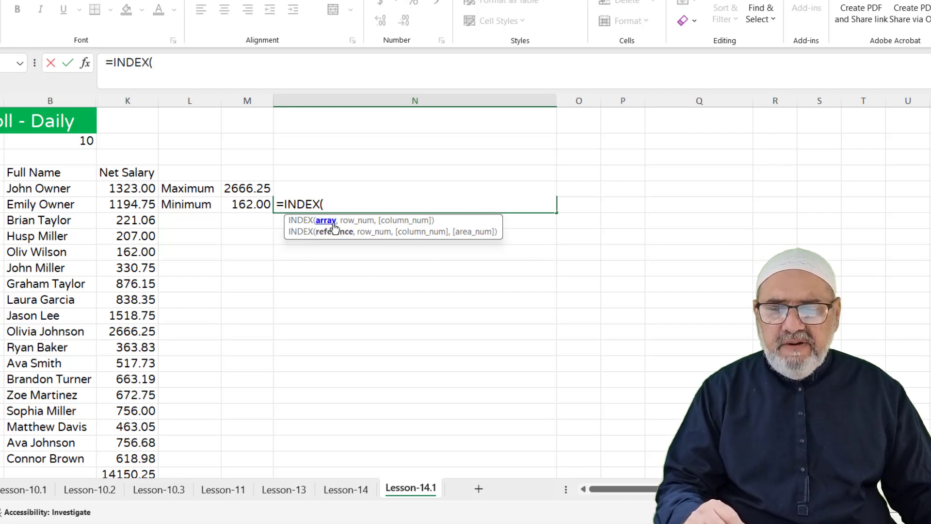
left_click_drag(141, 191, 136, 459)
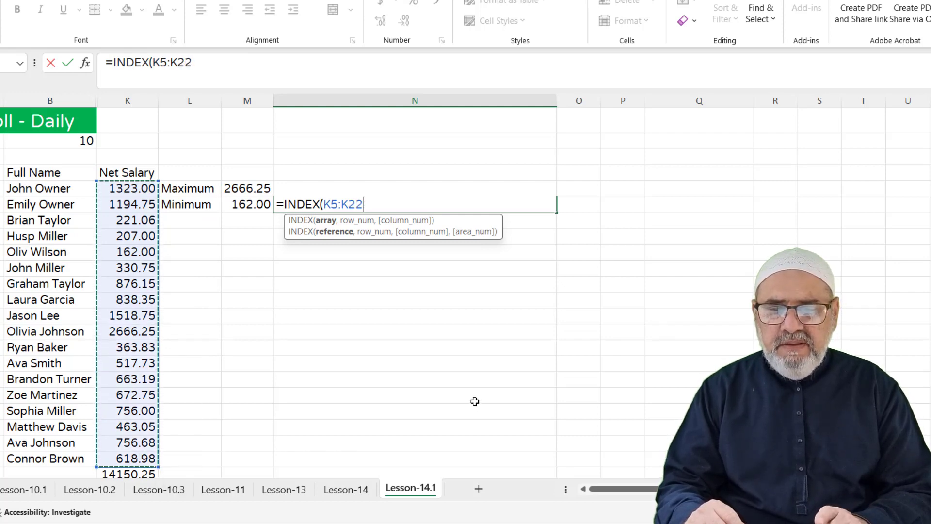
type(",")
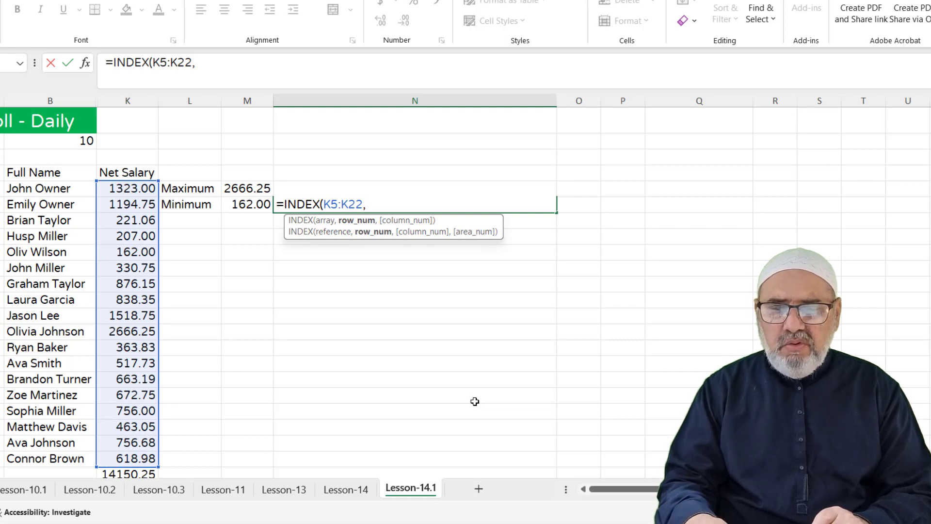
type("1)")
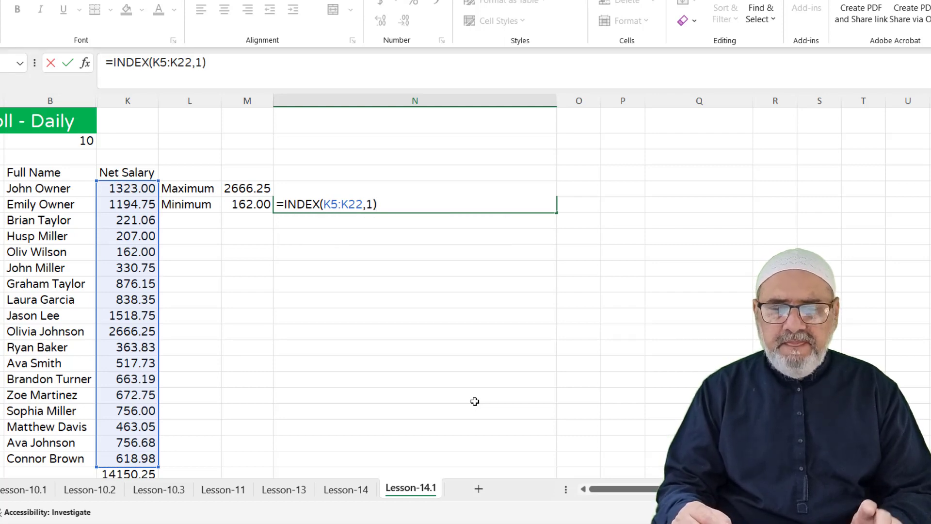
key("Return")
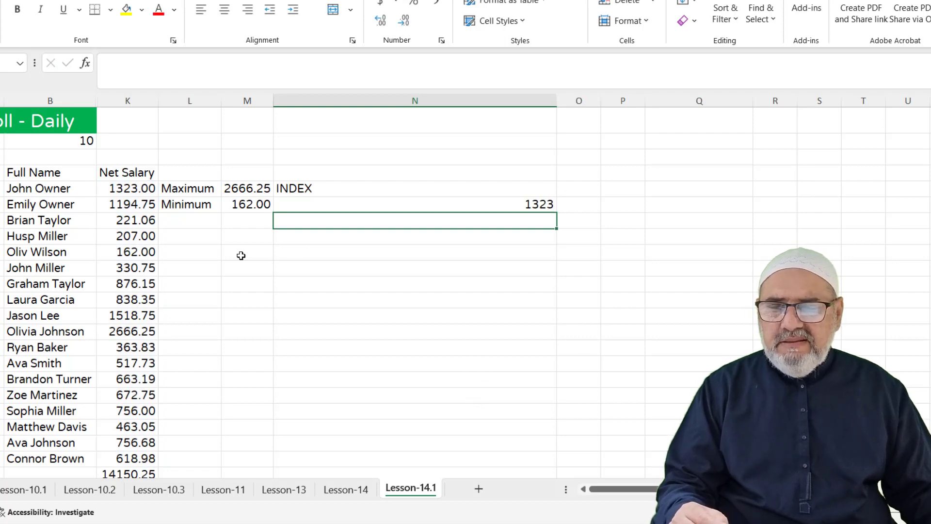
Review the N6 INDEX formula and change its row number to 18
double_click(509, 203)
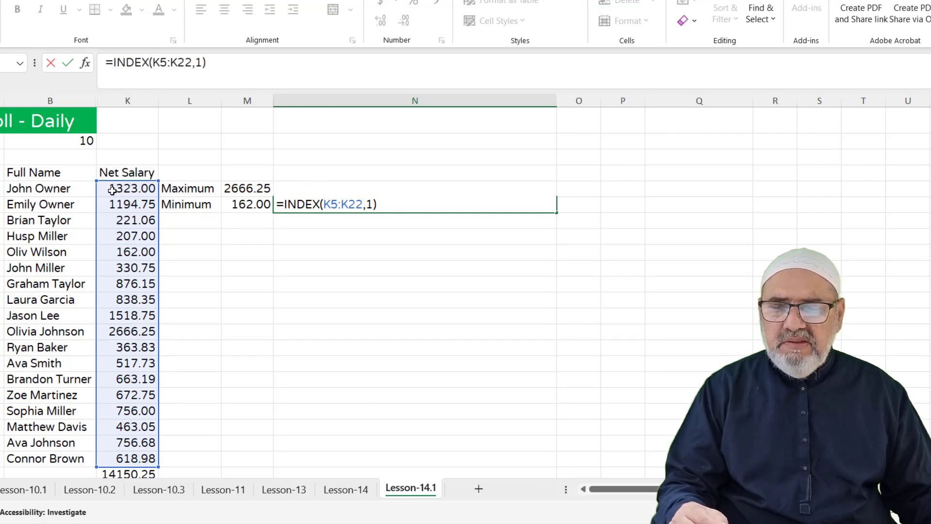
key("Return")
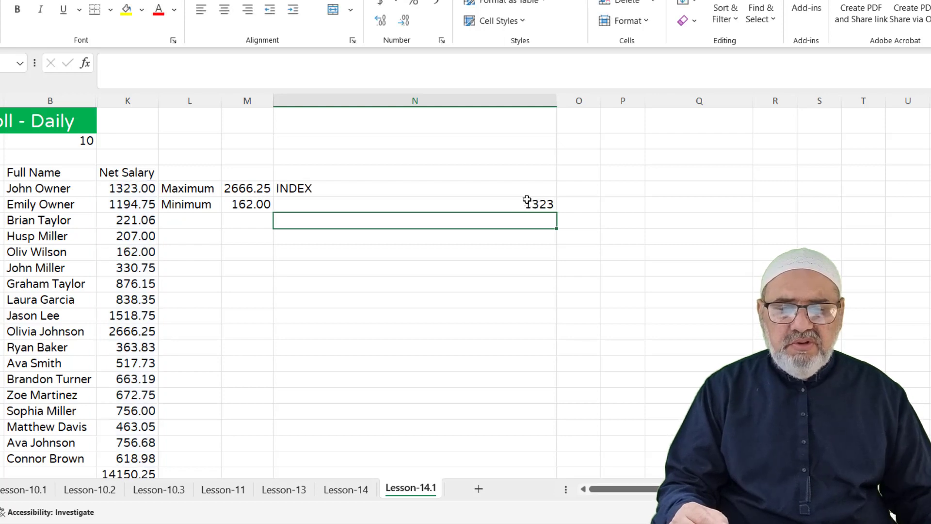
double_click(356, 207)
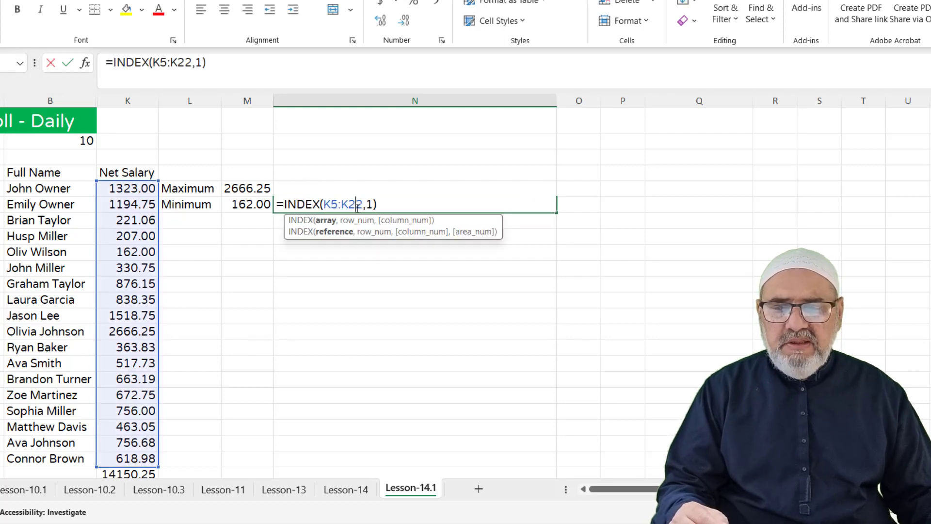
key("Escape")
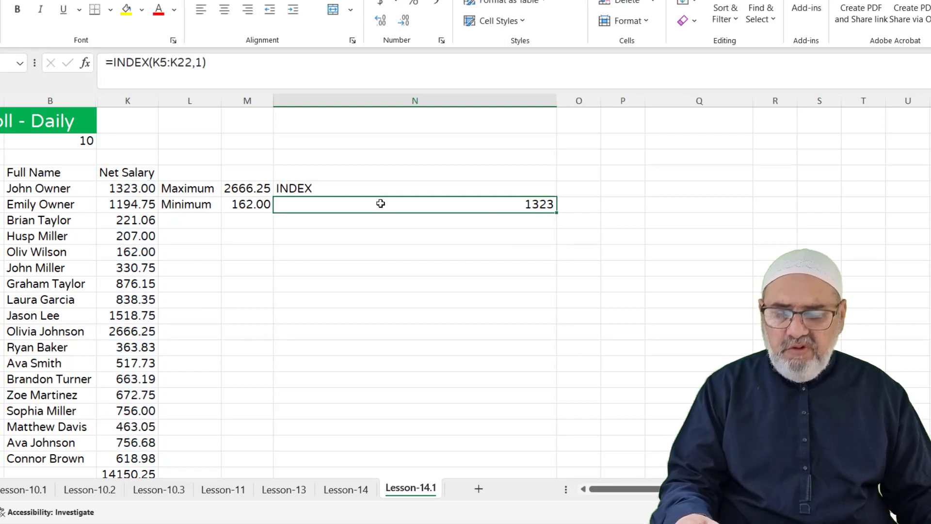
key("F2")
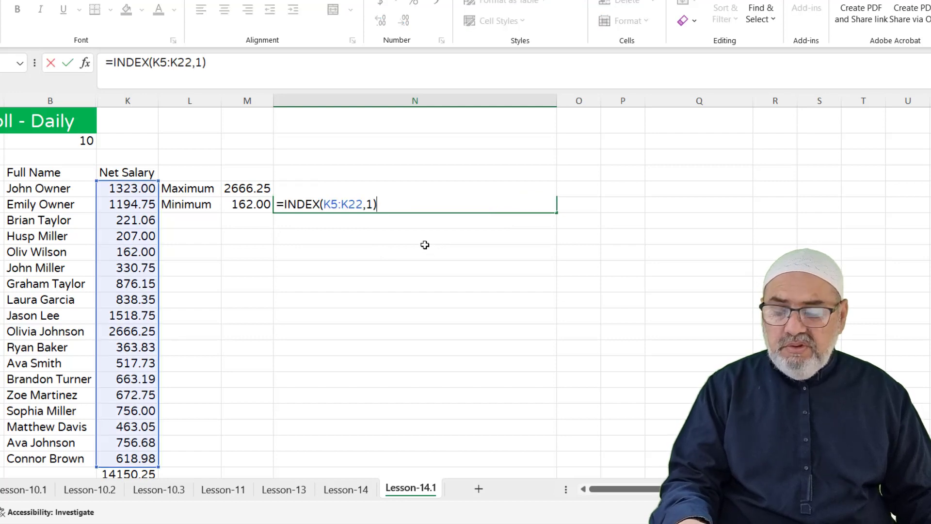
key("ctrl+Return")
double_click(406, 206)
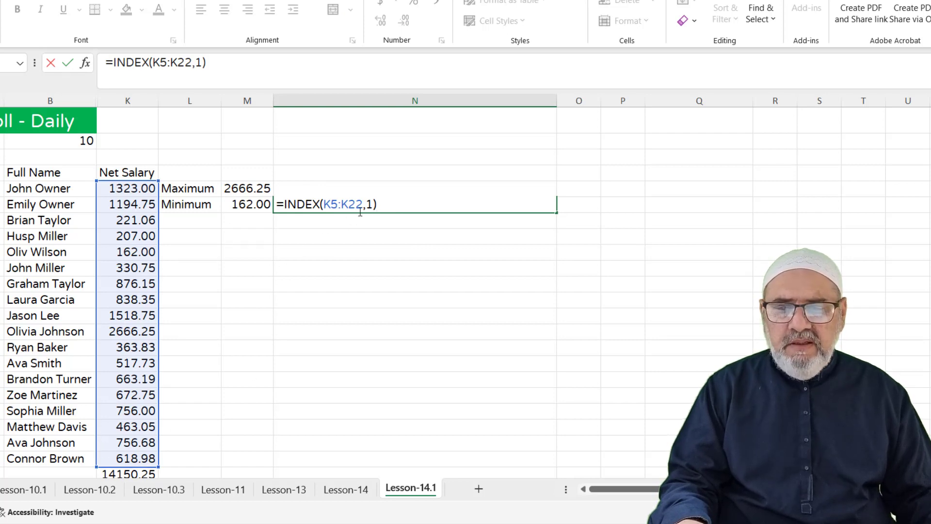
left_click(372, 204)
type("8")
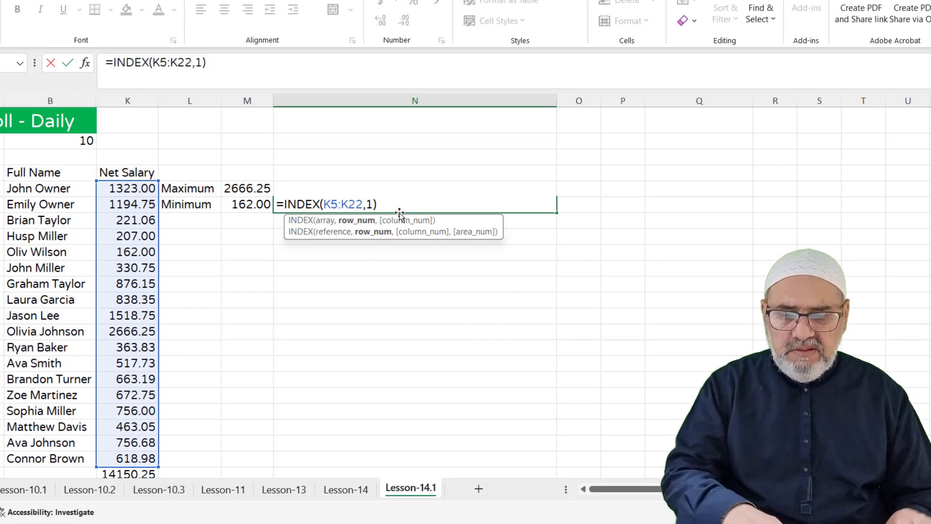
key("Return")
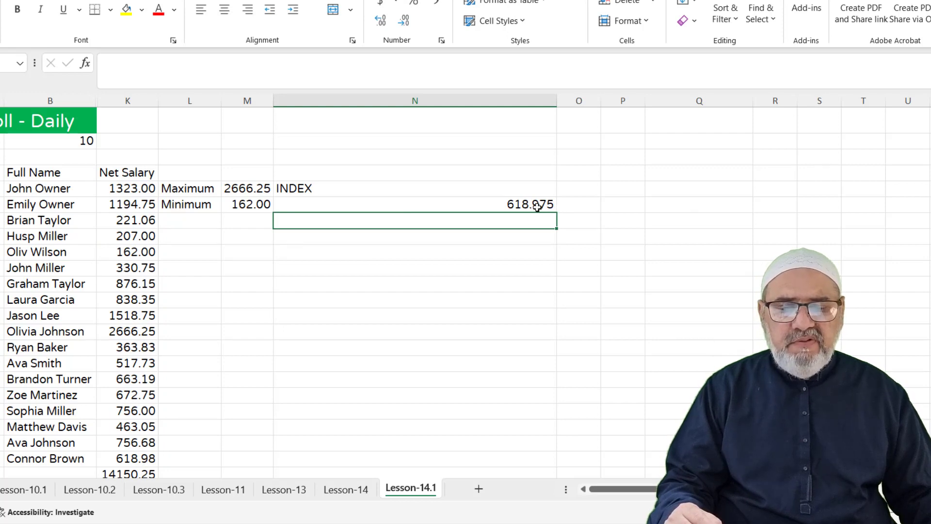
Change the INDEX row number from 18 to 4 so N6 returns 207
double_click(482, 204)
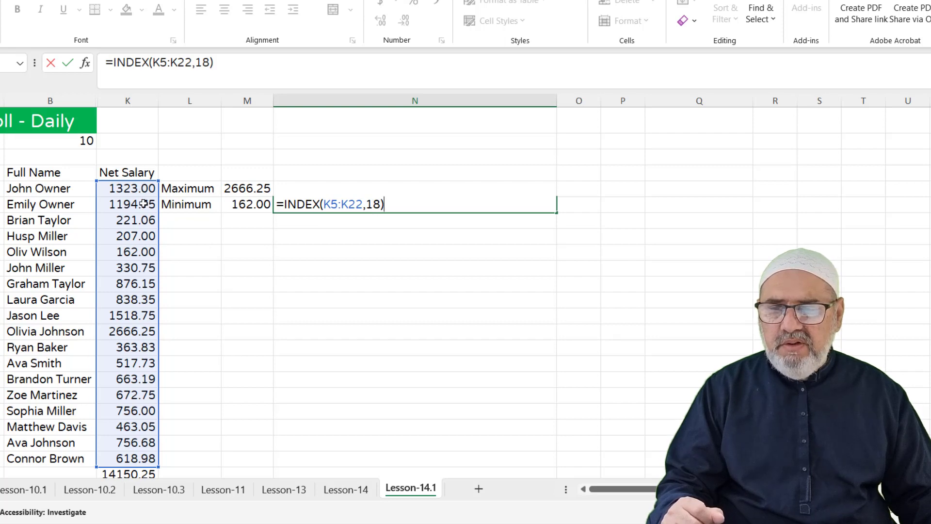
double_click(373, 204)
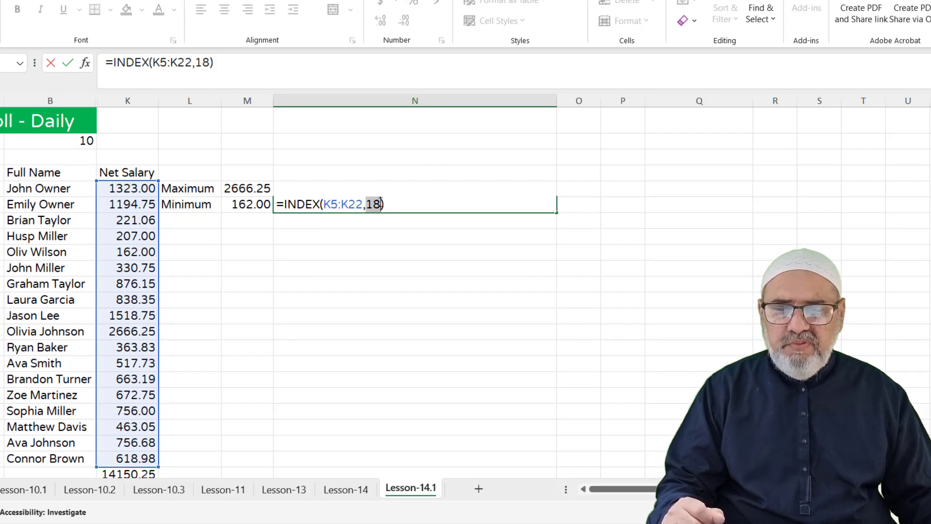
type("4")
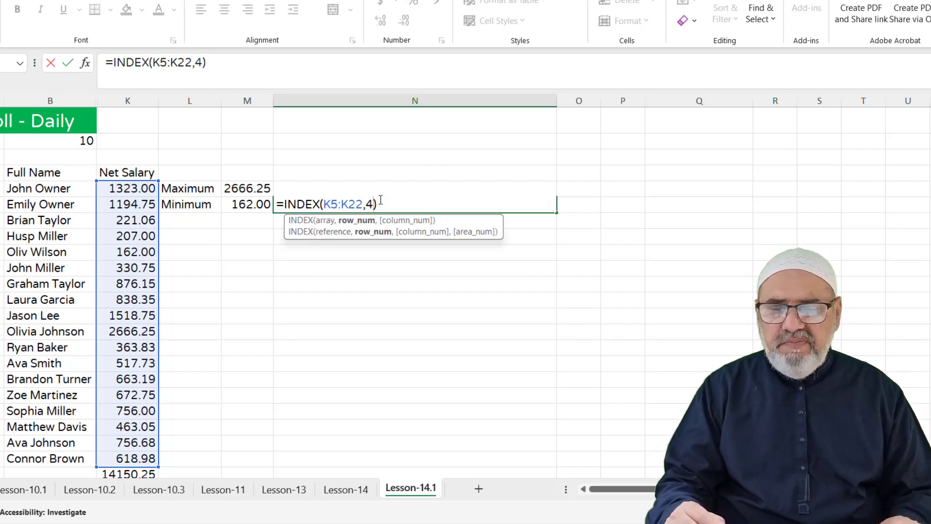
key("Return")
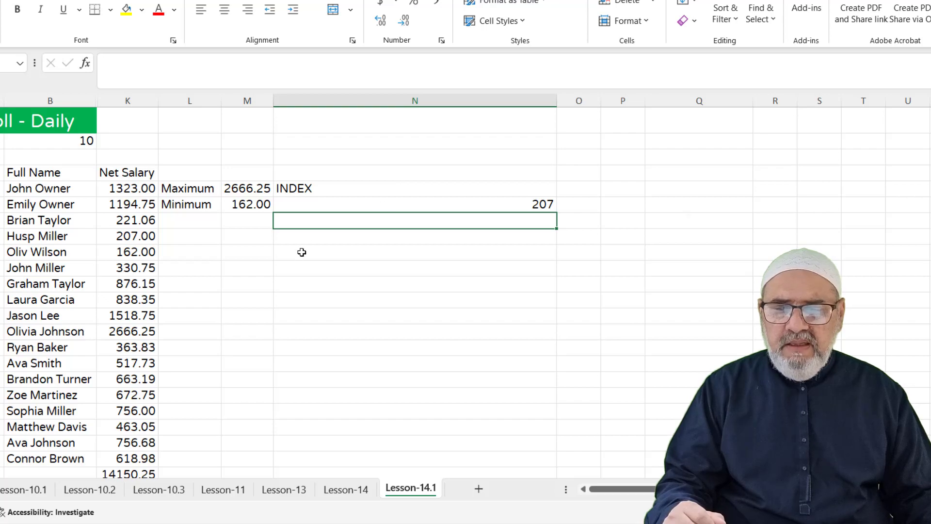
left_click(303, 237)
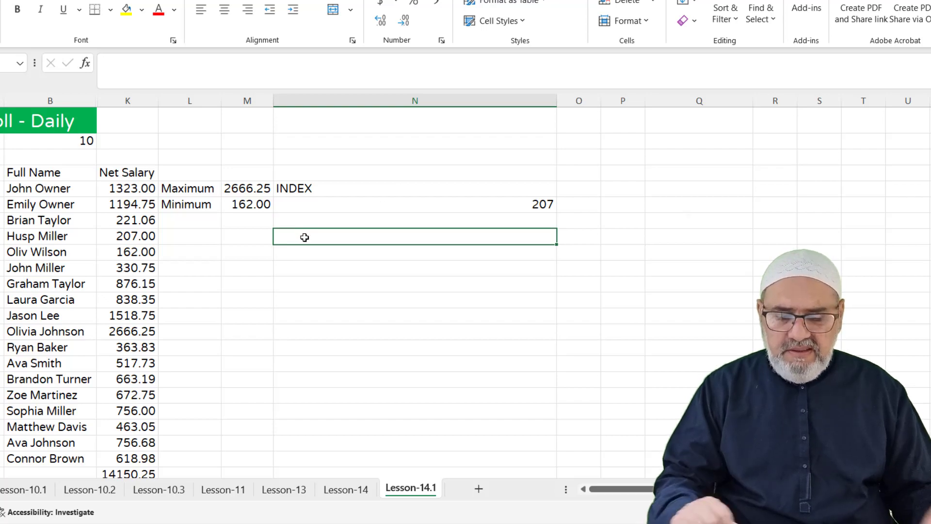
Type a MATCH label in N8 and copy N5's formatting onto N6:N14 with Format Painter
type("MATCH")
left_click(291, 178)
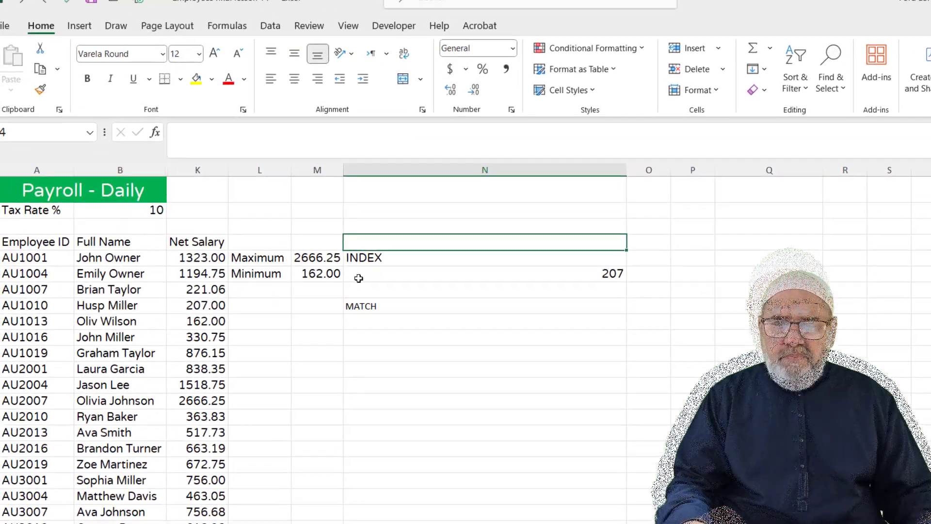
left_click(286, 193)
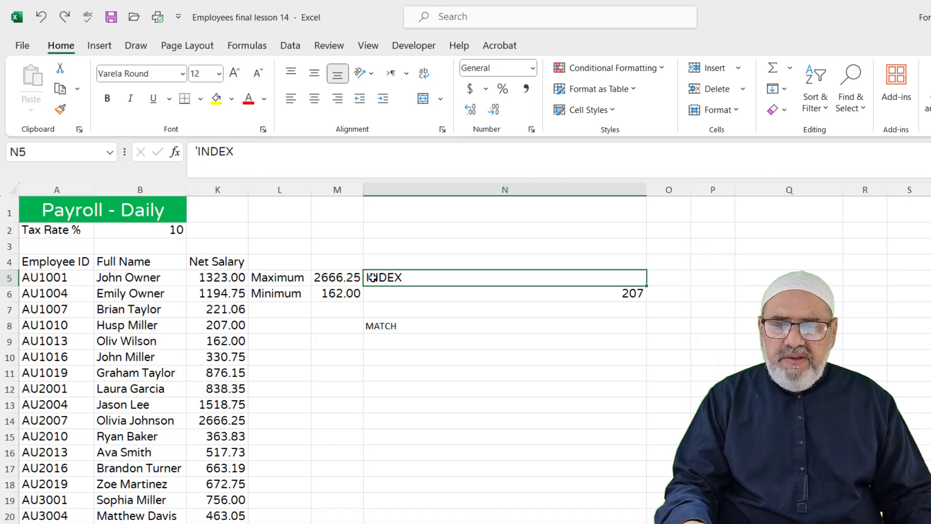
left_click(60, 109)
mouse_move(370, 291)
left_mouse_down()
mouse_move(630, 444)
mouse_move(494, 334)
left_mouse_up()
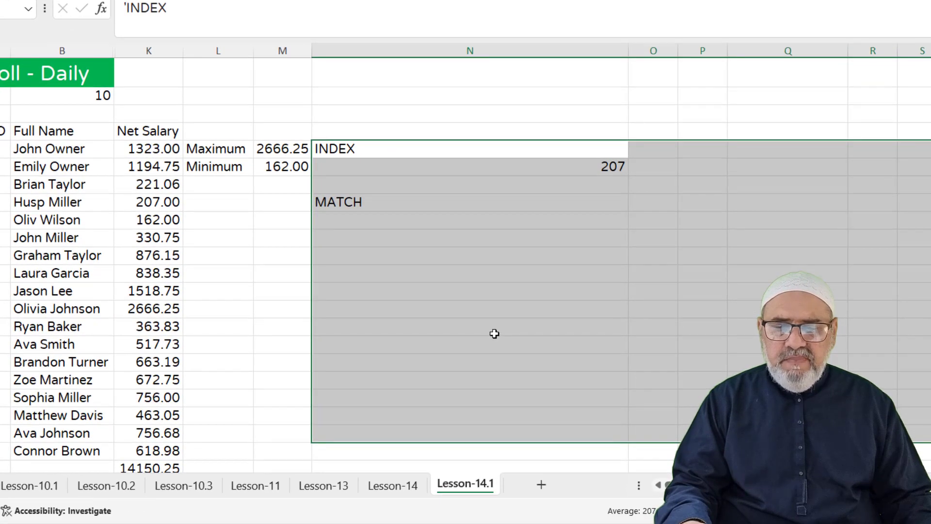
left_click(494, 334)
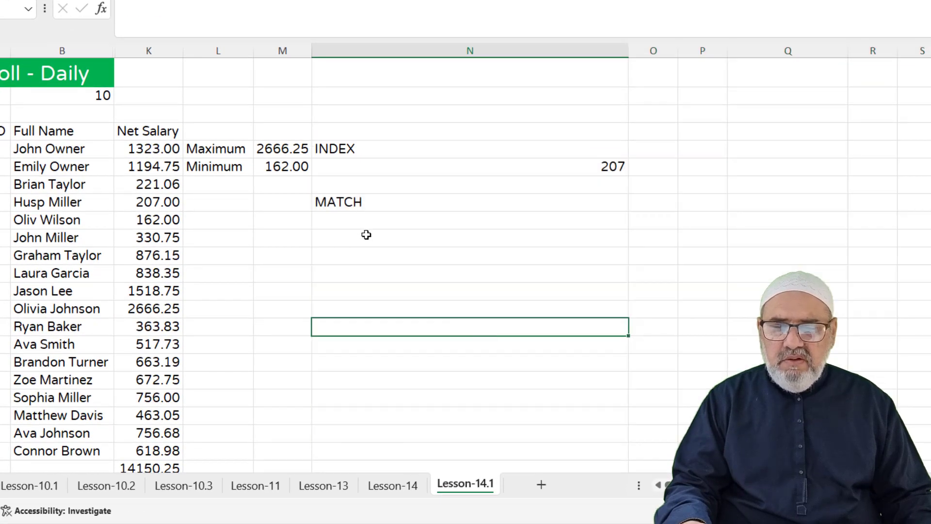
Enter =MATCH(207,K5:K22,0) in N9, returning position 4
left_click(364, 220)
type("=")
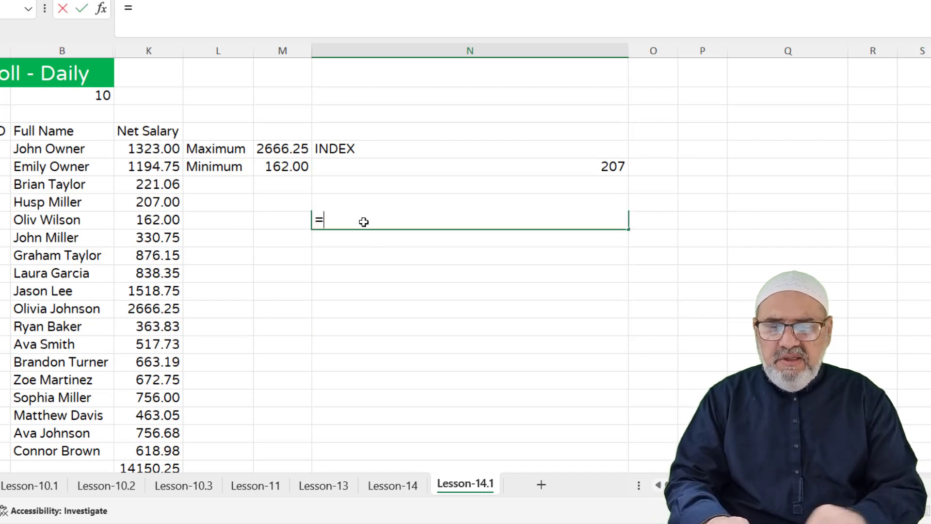
type("MATCH")
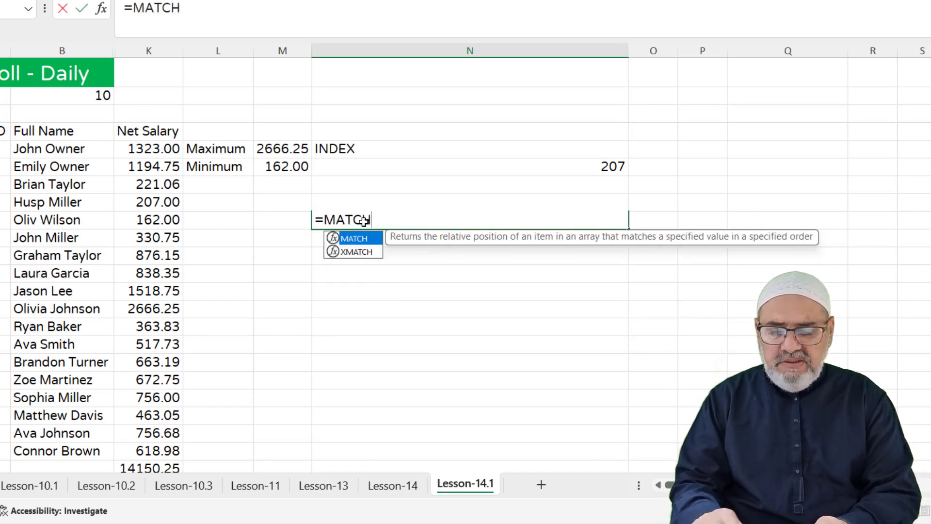
type("(")
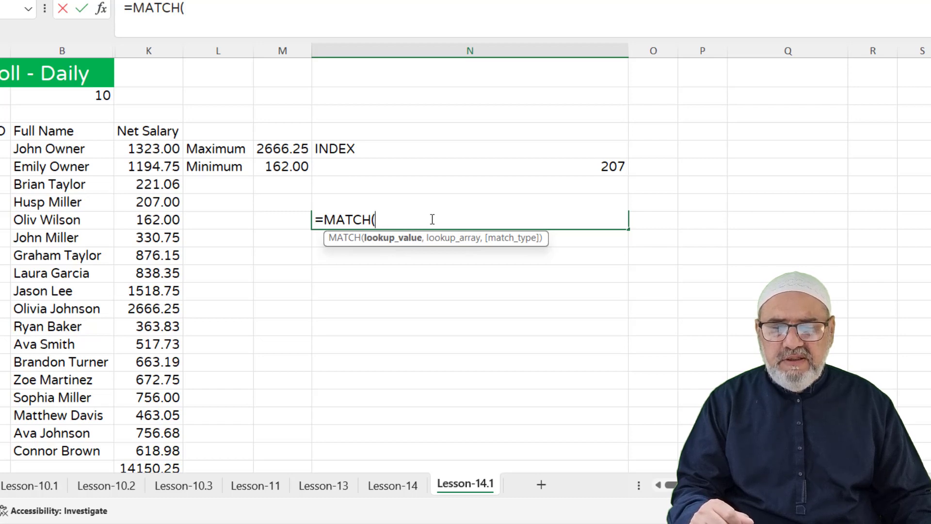
type("207")
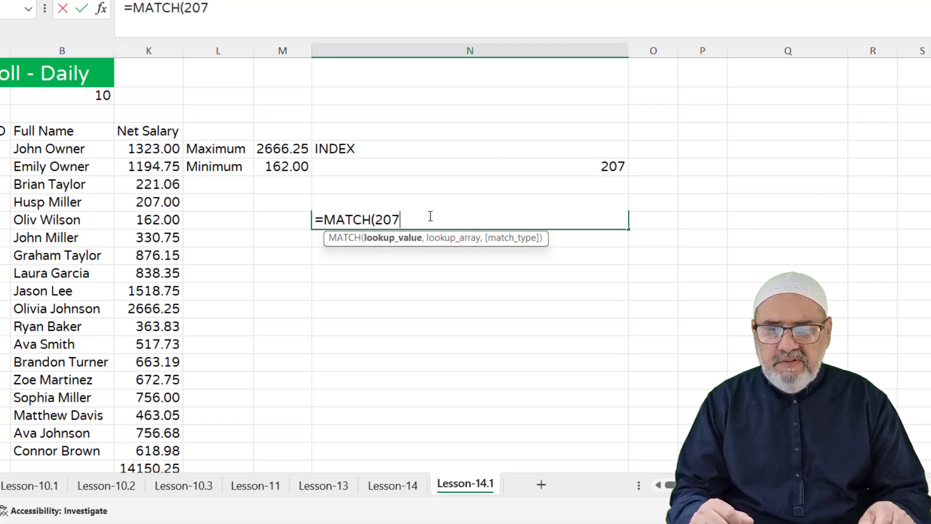
type(",")
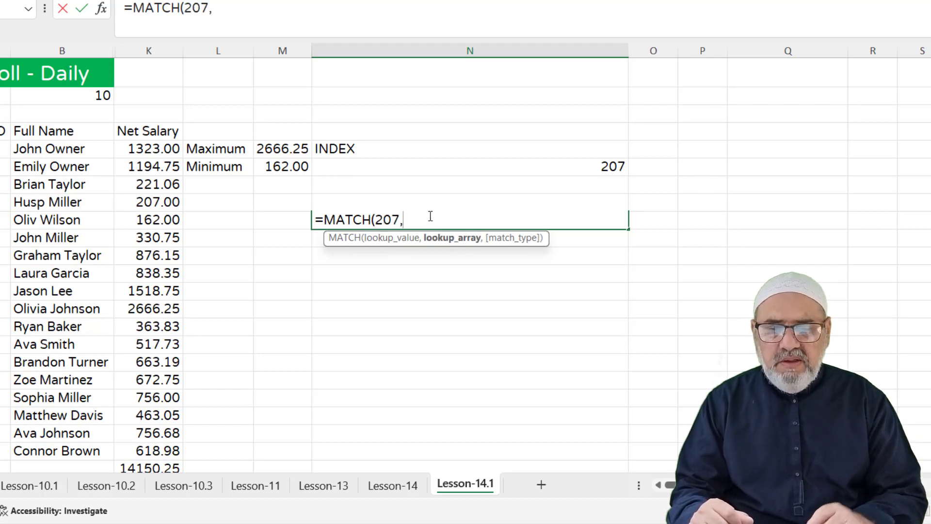
mouse_move(158, 147)
left_mouse_down()
mouse_move(134, 195)
mouse_move(160, 451)
left_mouse_up()
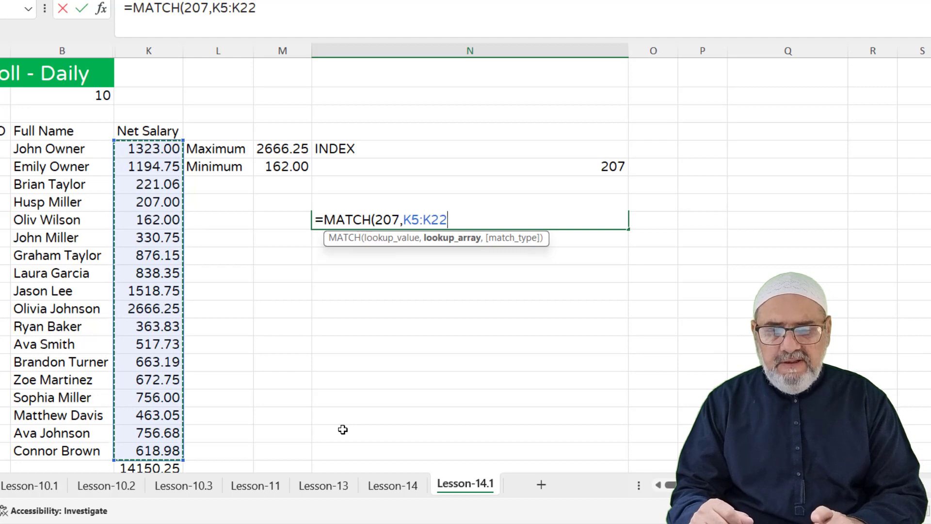
type(",")
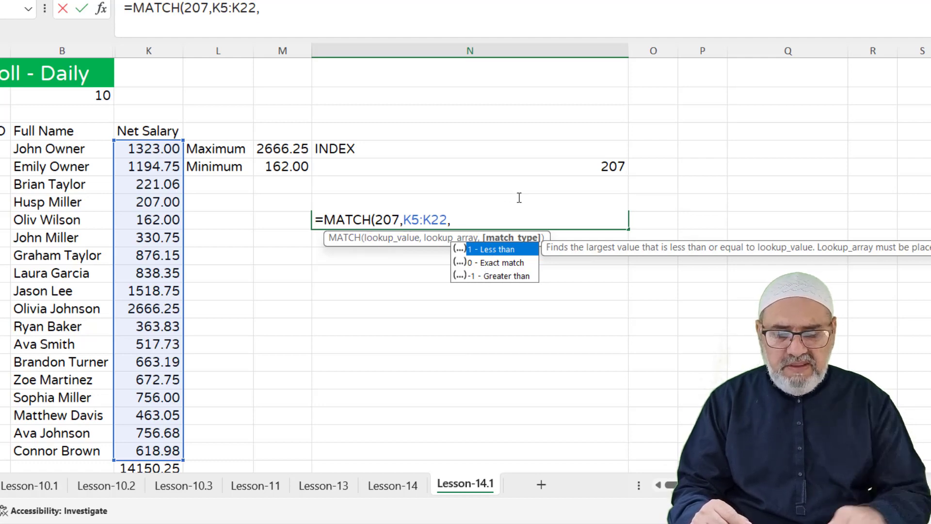
type("0")
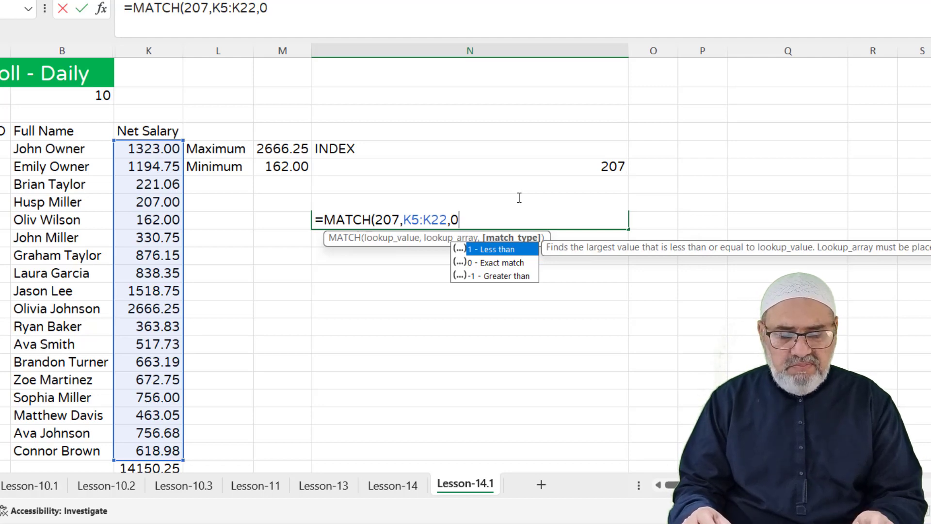
key("Return")
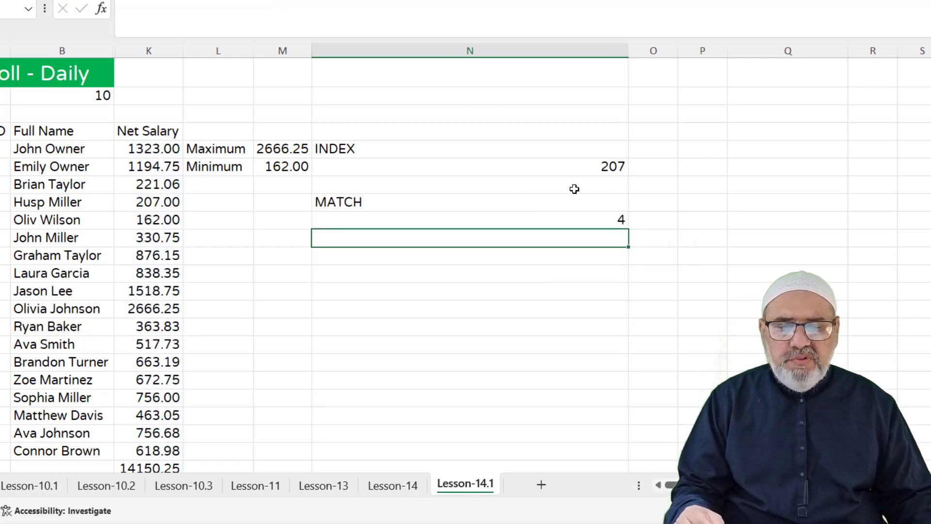
Change the MATCH lookup value from 207 to 2666.25 so N9 returns 10
left_click(610, 164)
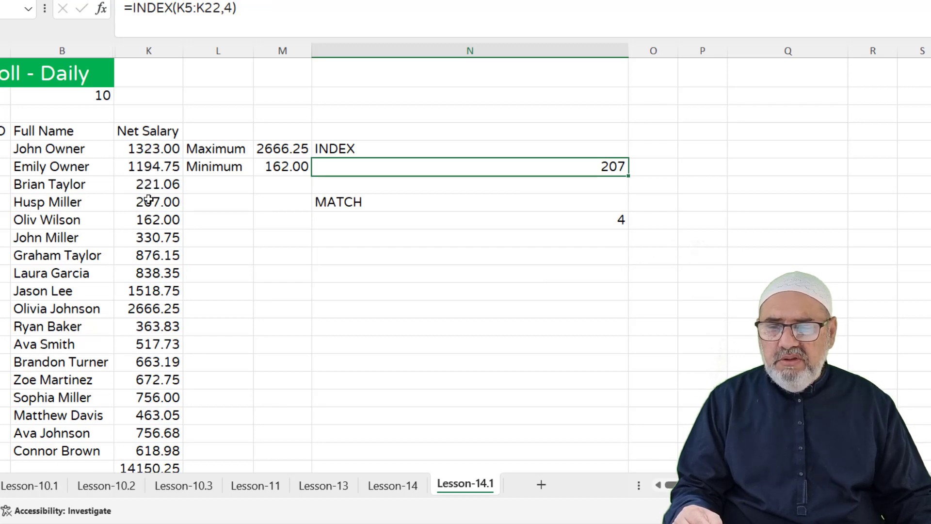
left_click(524, 221)
double_click(524, 221)
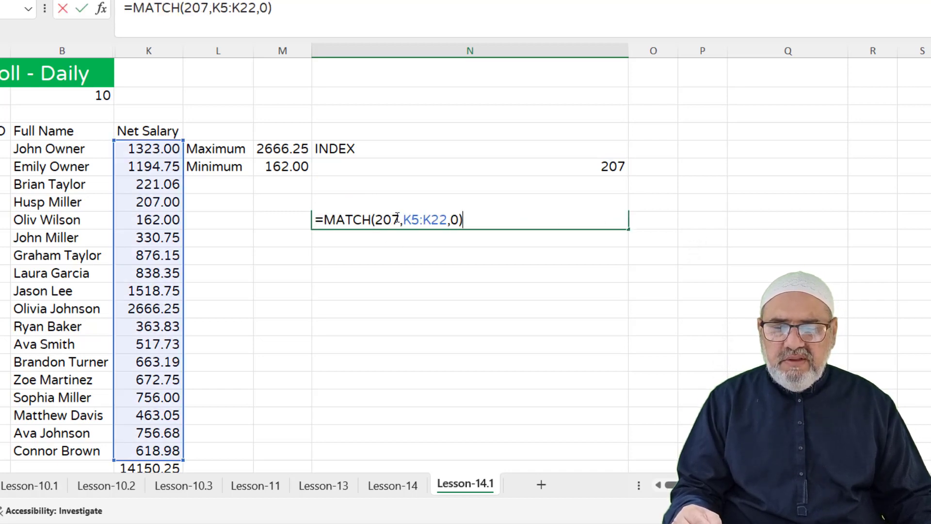
left_click_drag(396, 218, 381, 221)
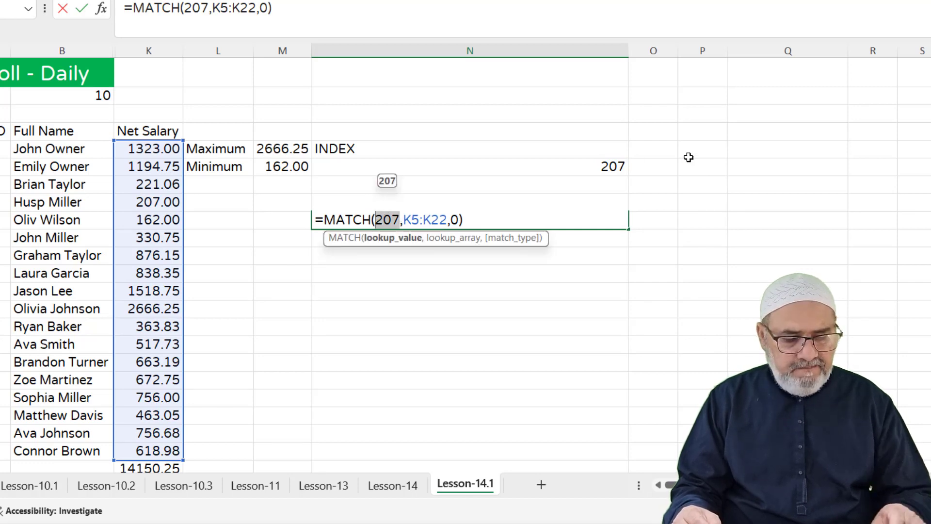
type("2666")
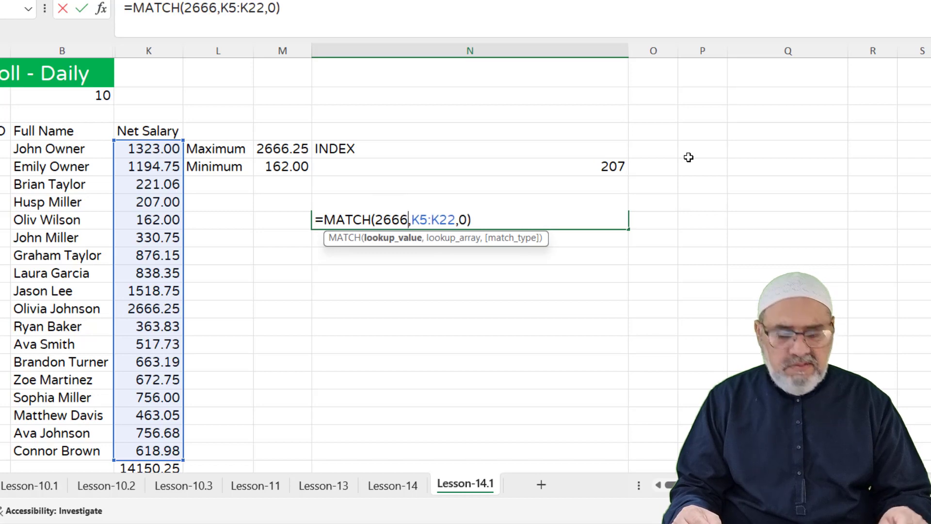
type(".25")
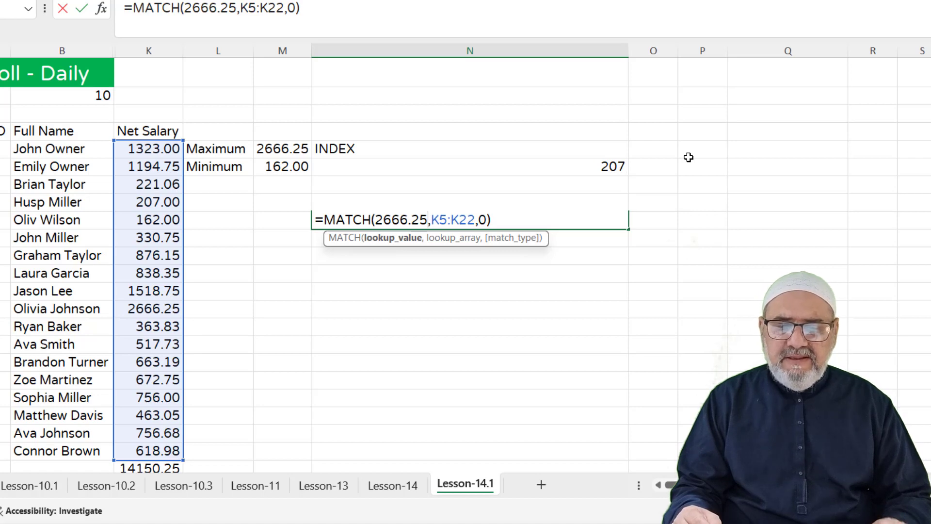
key("Return")
type("MATCH")
left_click(574, 222)
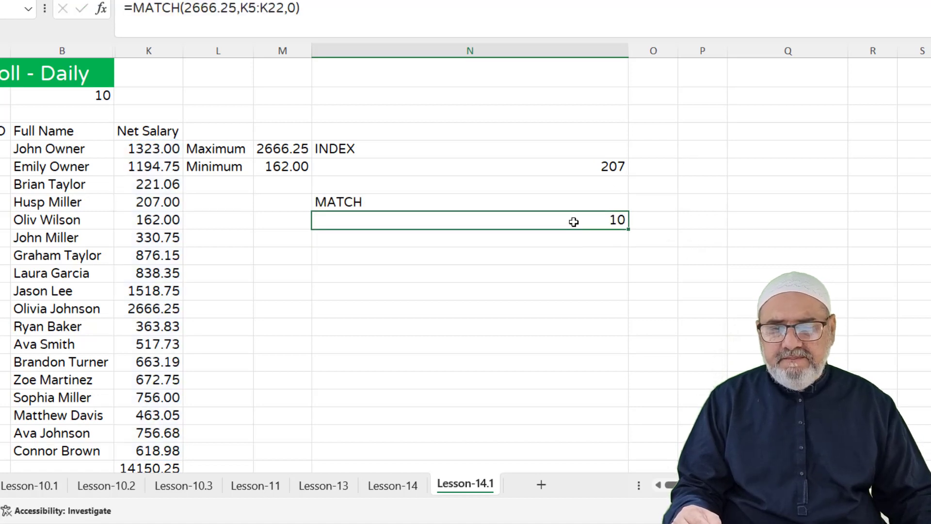
left_click(397, 257)
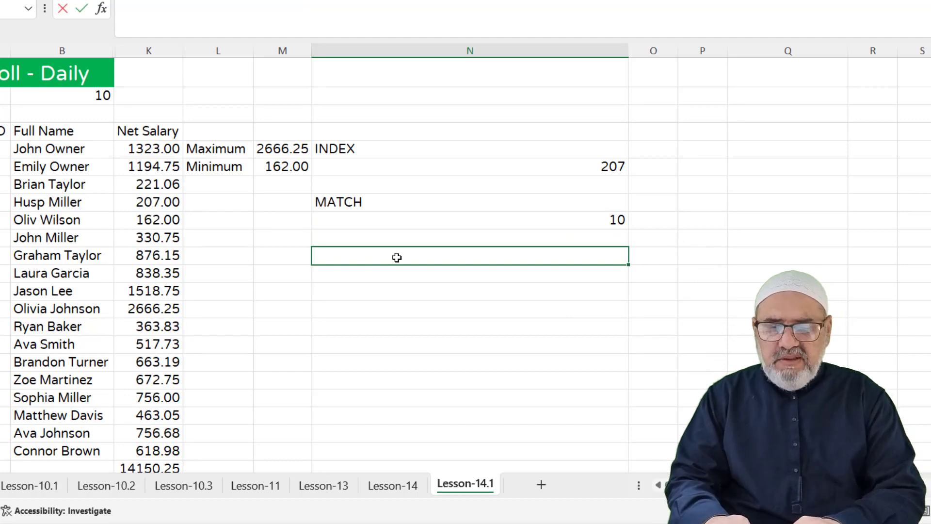
Label N11 as LARGE and enter =LARGE(K5:K22,1) in N12, returning 2666.25
type("LARGE")
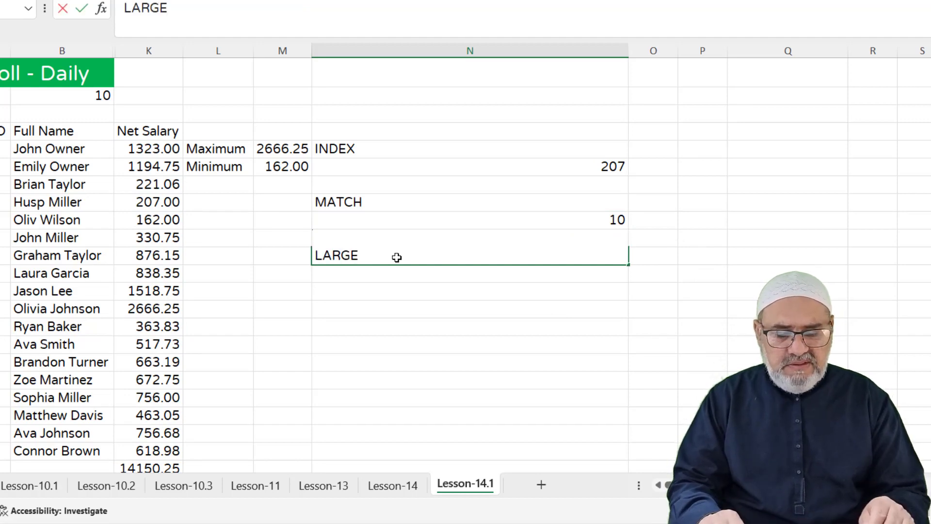
left_click(355, 276)
type("=LA")
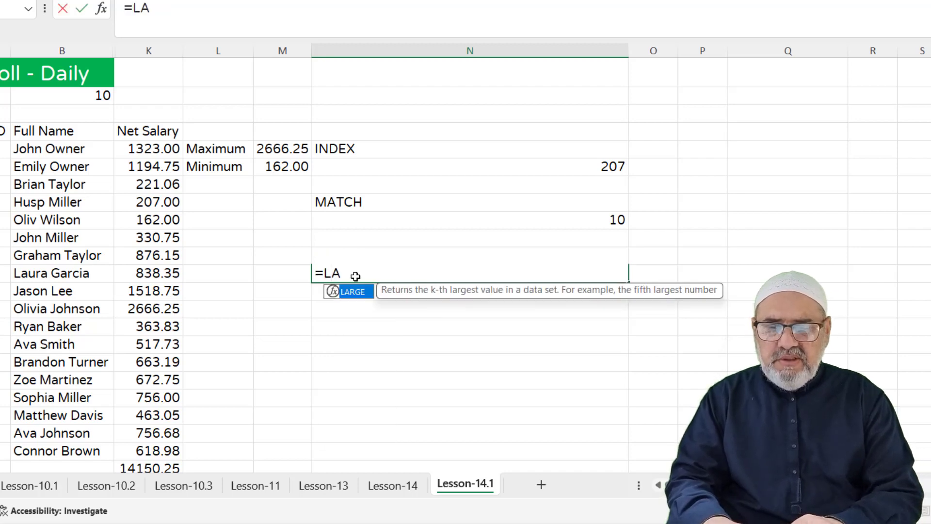
type("RGE")
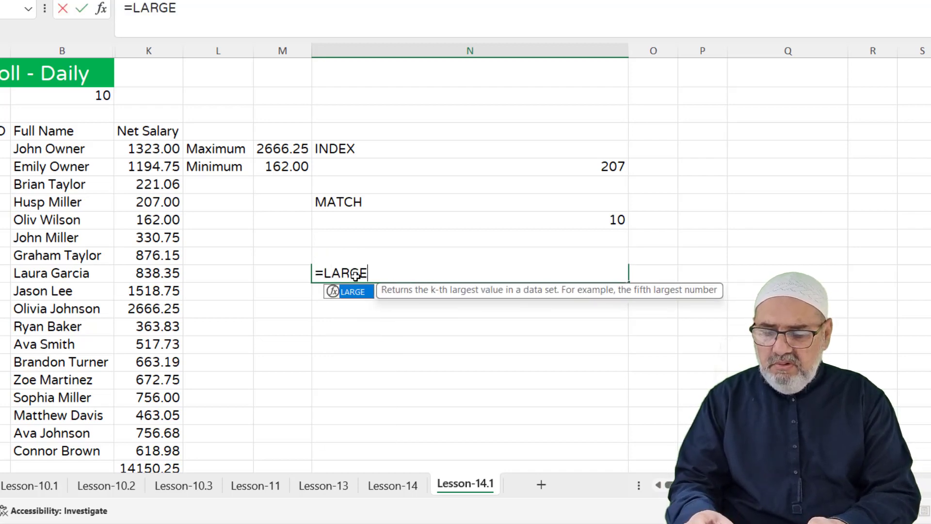
type("(")
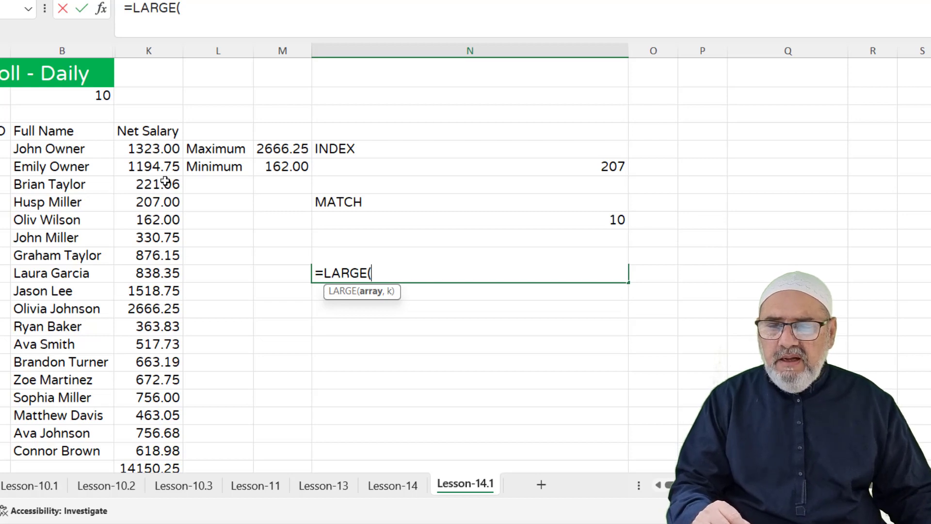
left_click_drag(159, 149, 148, 450)
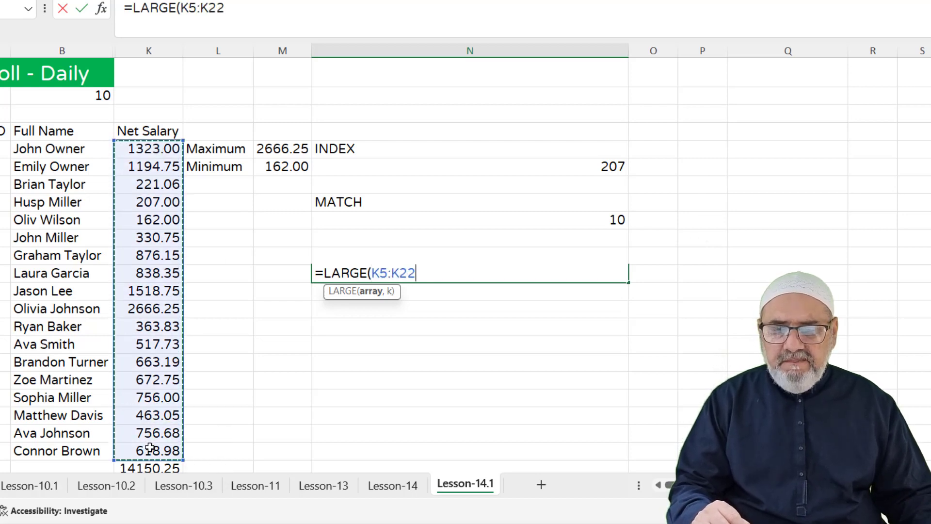
type(",")
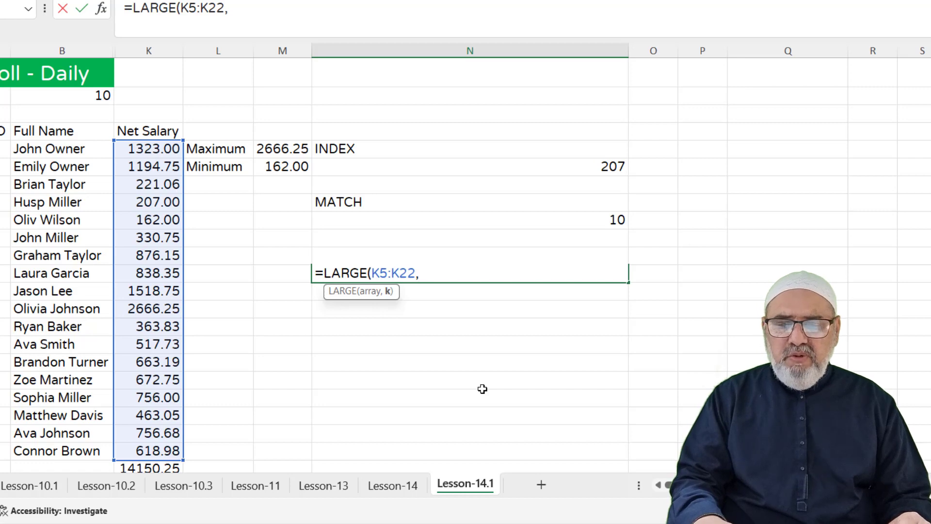
type("1)")
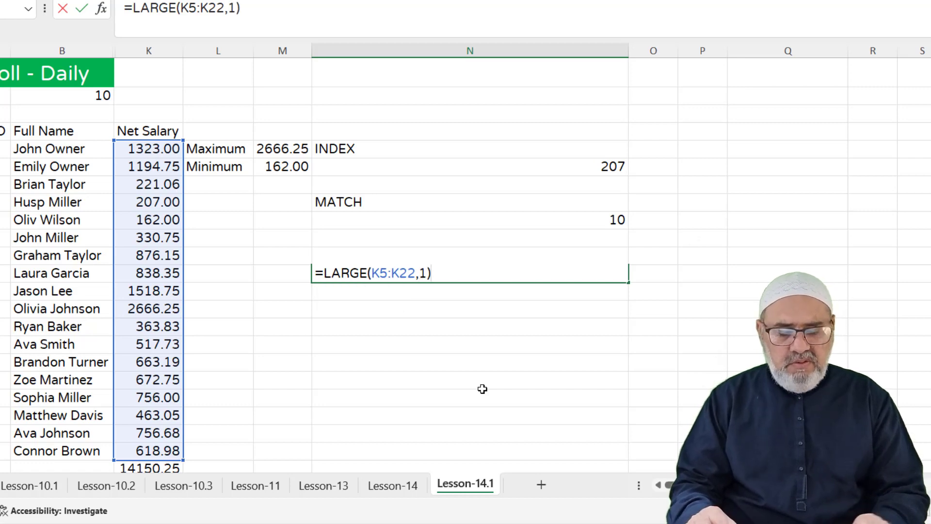
key("Return")
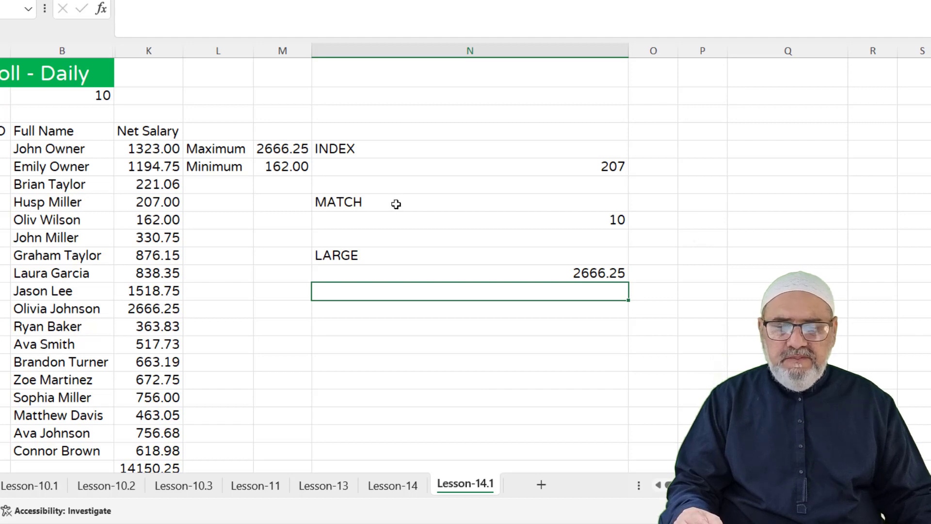
double_click(562, 276)
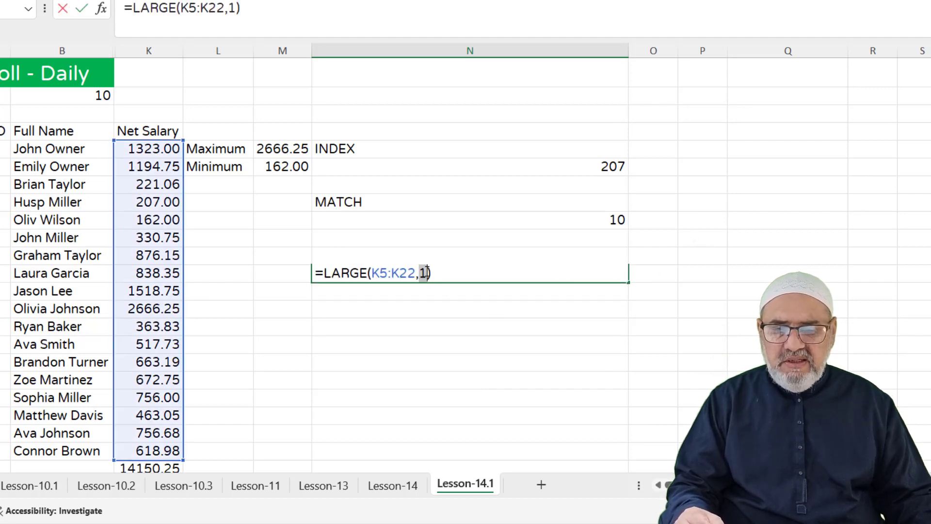
Change the LARGE rank to 2, then 3, then 18, ending with a result of 162
type("2")
key("Return")
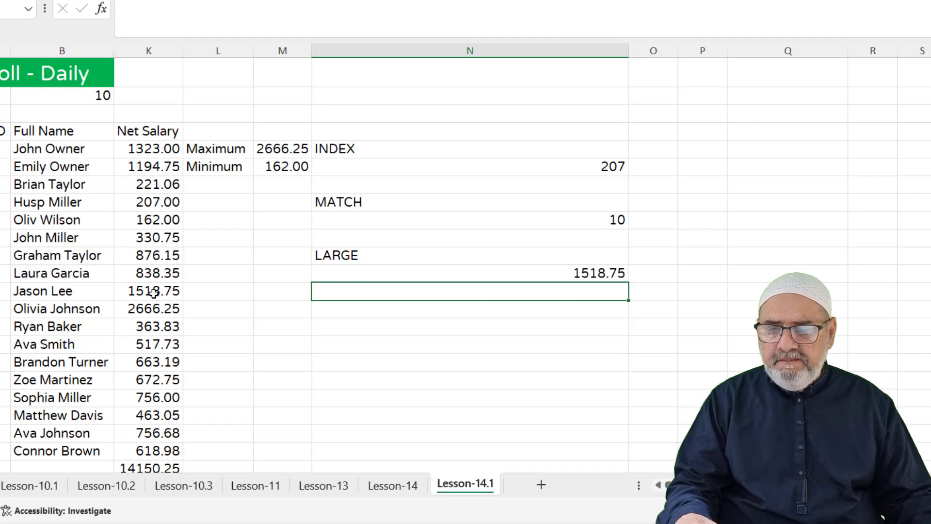
double_click(485, 270)
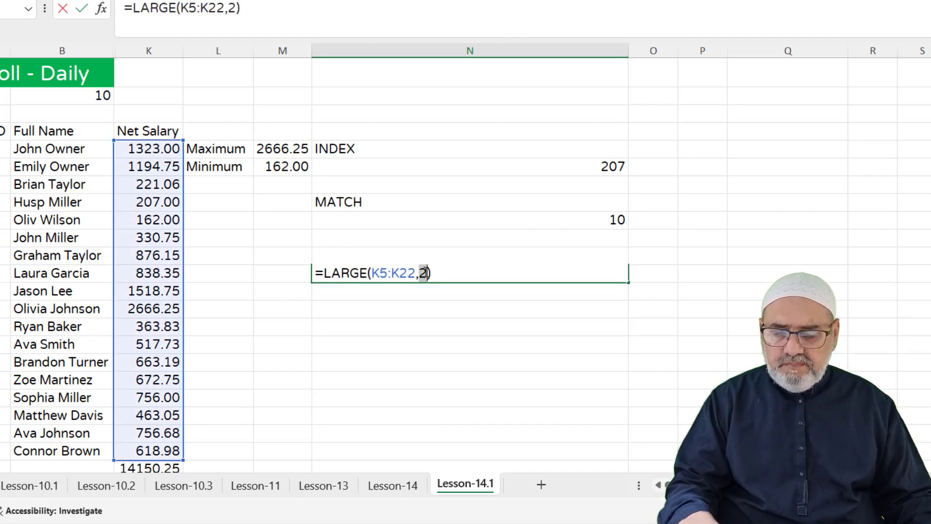
type("3")
key("Return")
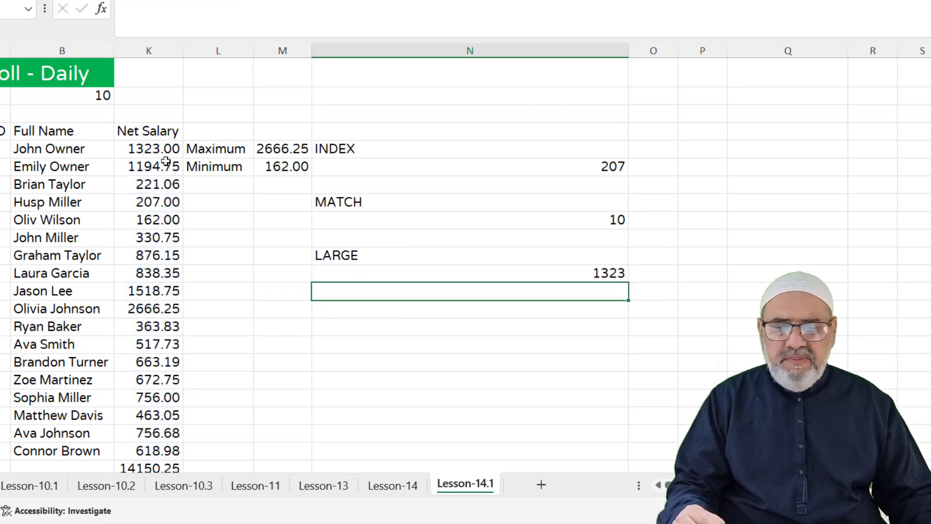
double_click(506, 275)
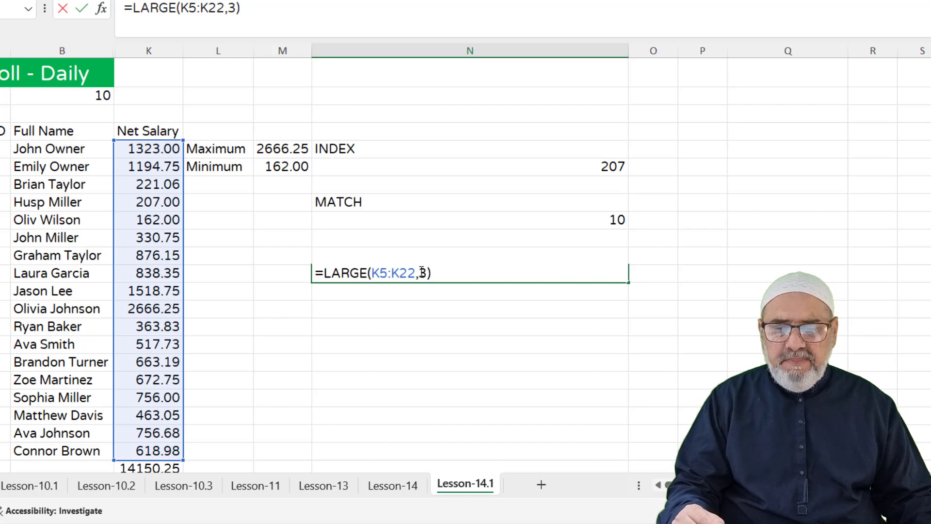
type("18")
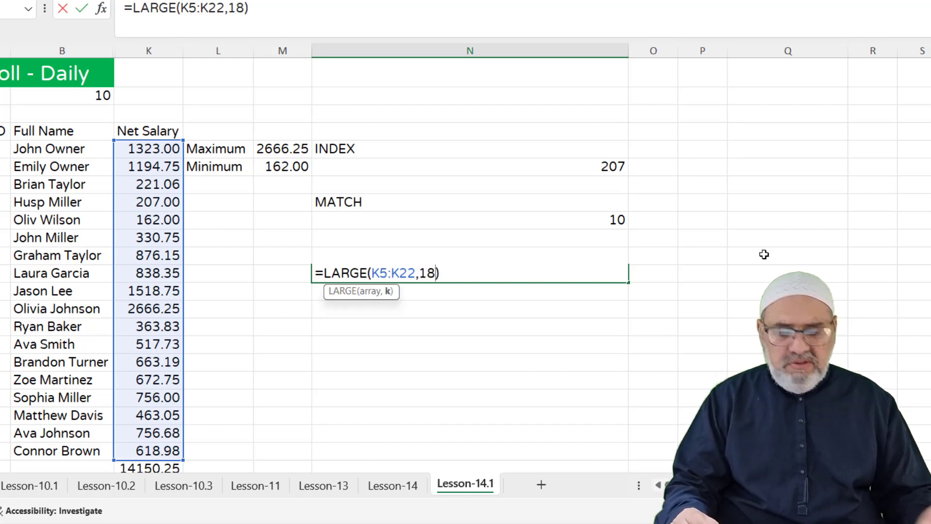
key("Return")
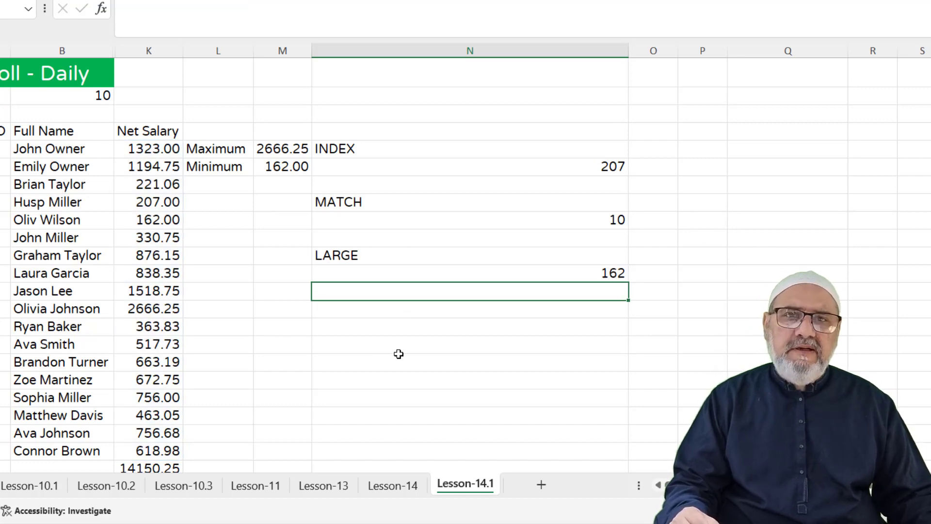
Inspect the LARGE label and formula in N11:N12, then widen column M
left_click(377, 256)
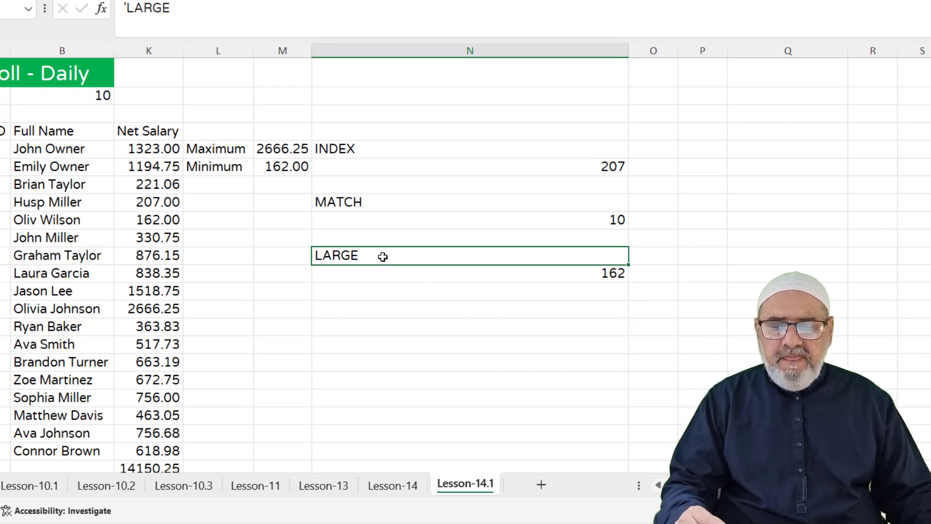
double_click(382, 256)
left_click(381, 276)
double_click(381, 276)
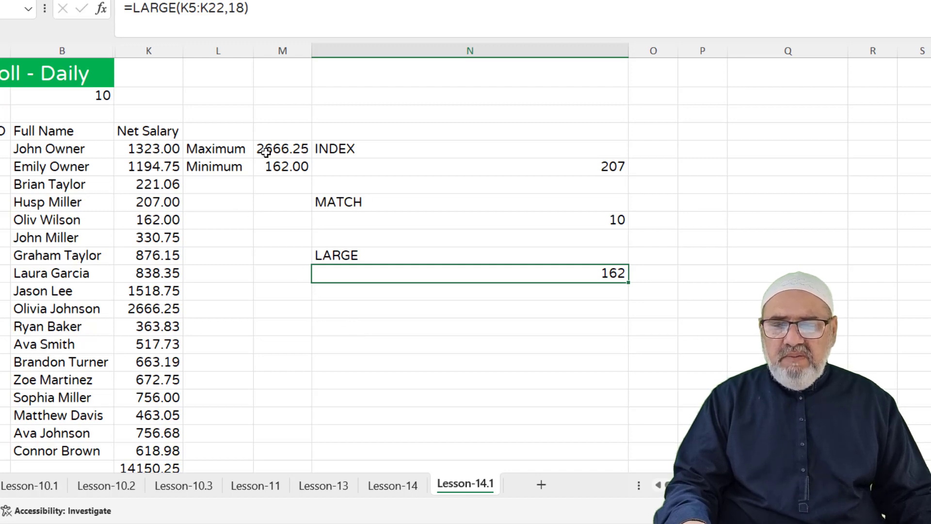
left_click_drag(317, 51, 341, 52)
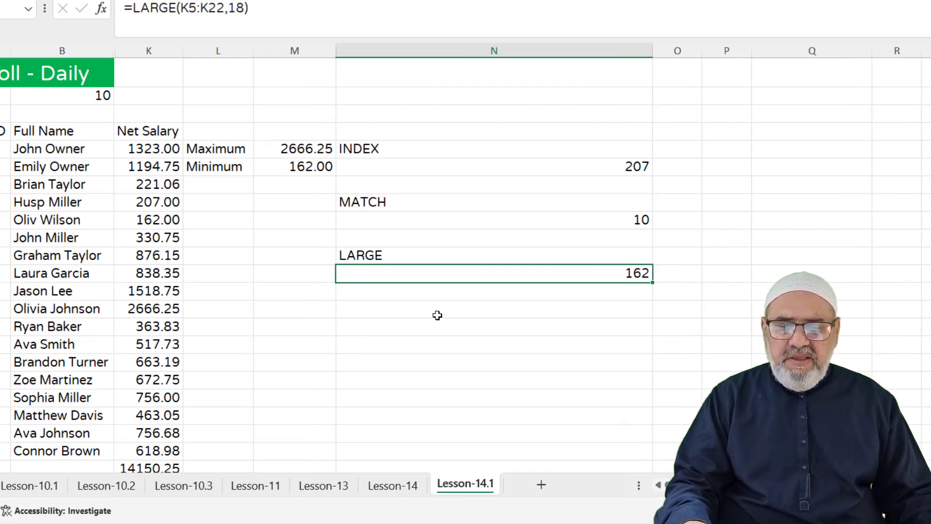
Enter =LARGE(K5:K22,1) in N14, returning the top net salary 2666.25
left_click(420, 328)
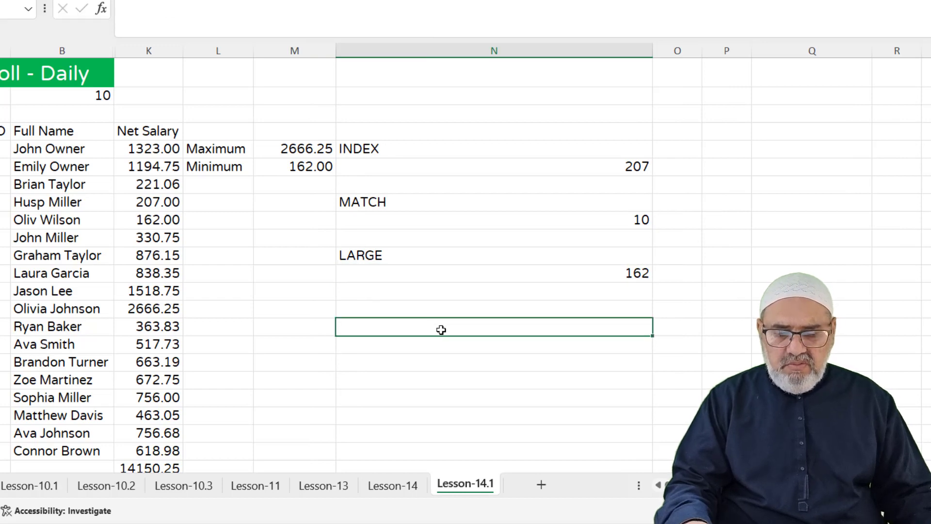
scroll(446, 321, "down", 1)
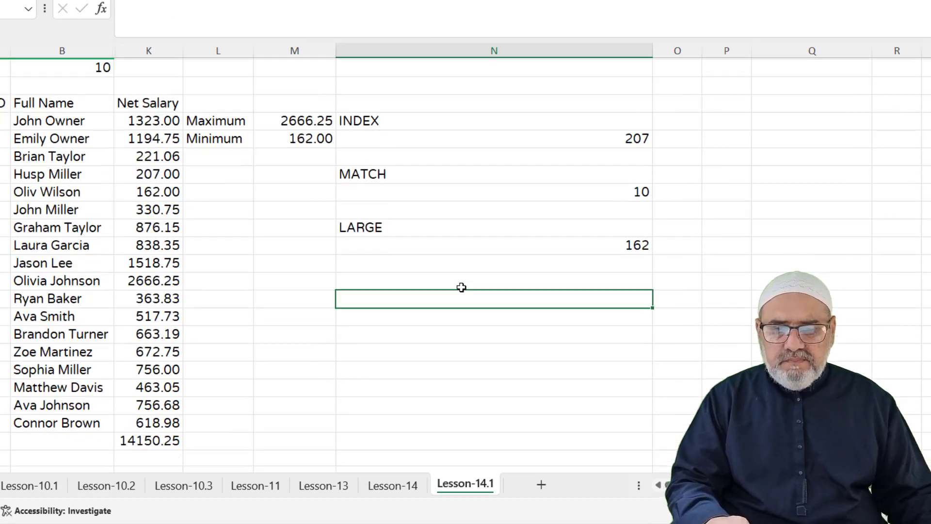
type("=")
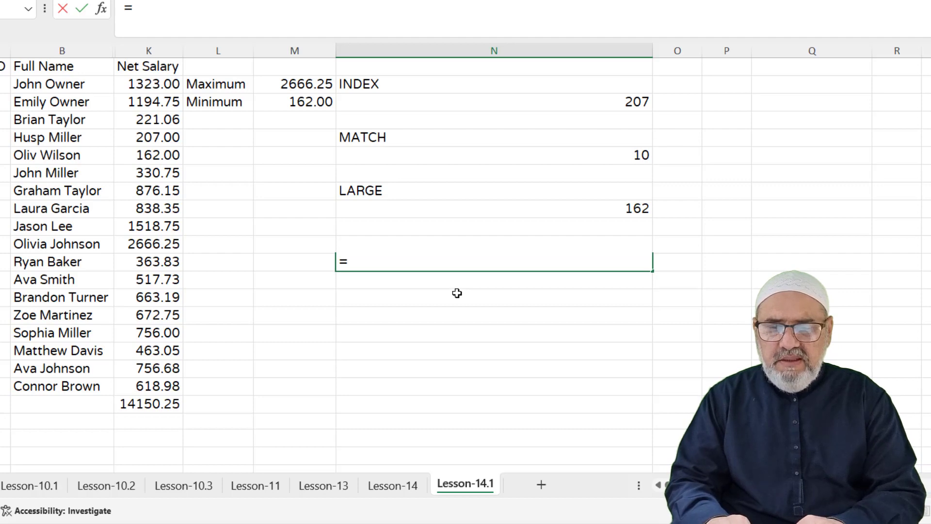
type("LARGE(")
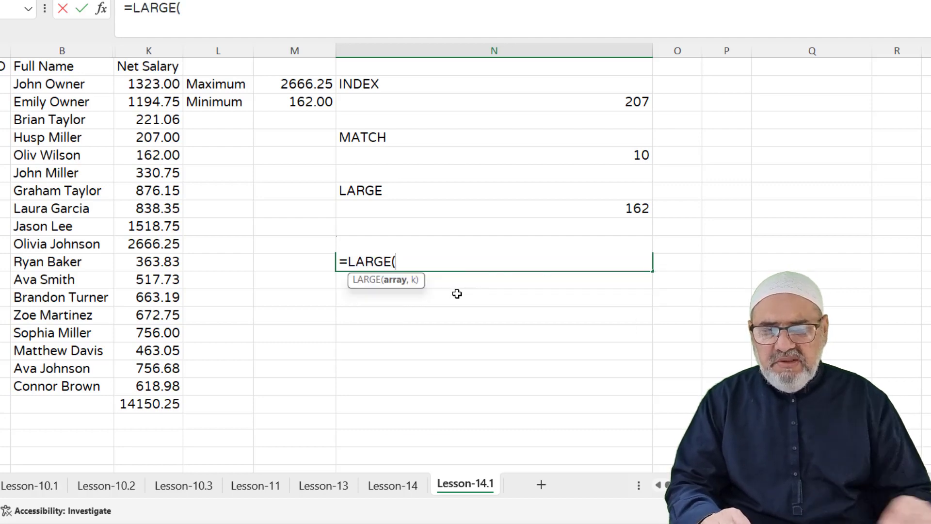
left_click(148, 84)
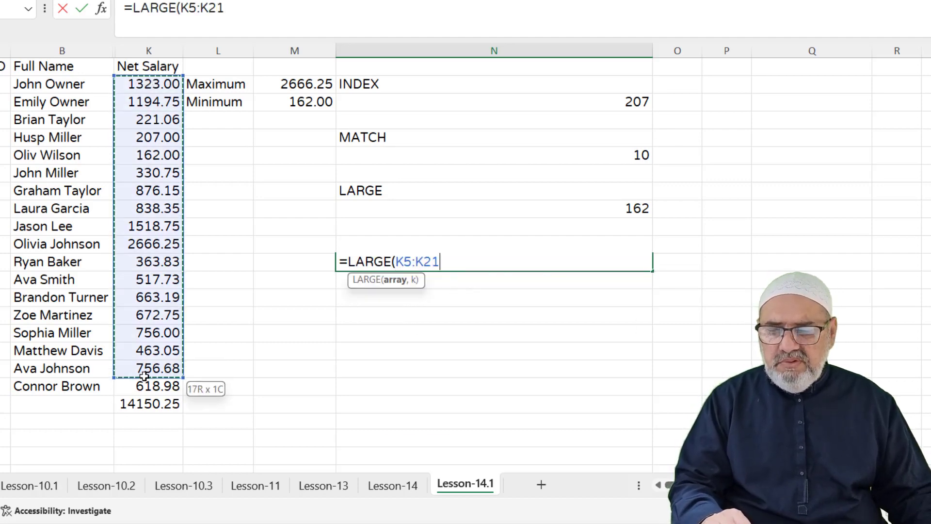
left_click_drag(149, 92, 148, 386)
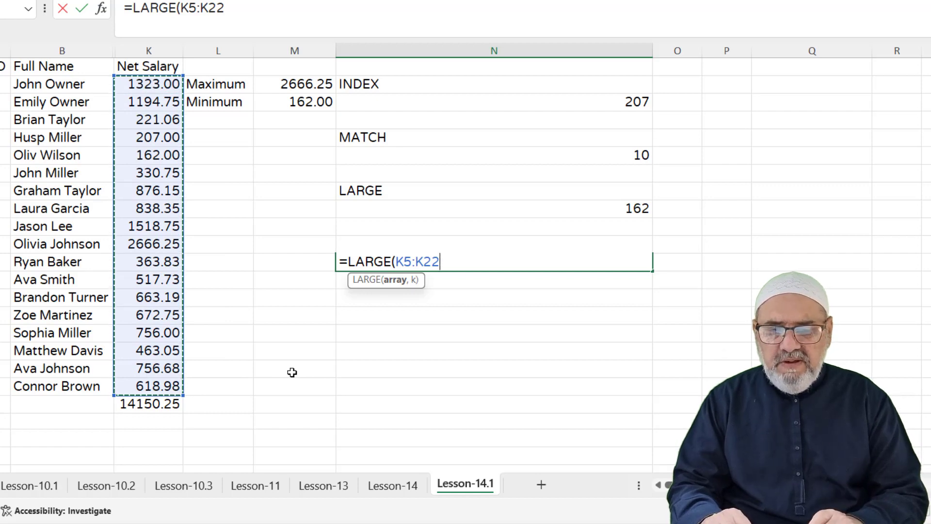
type(",1")
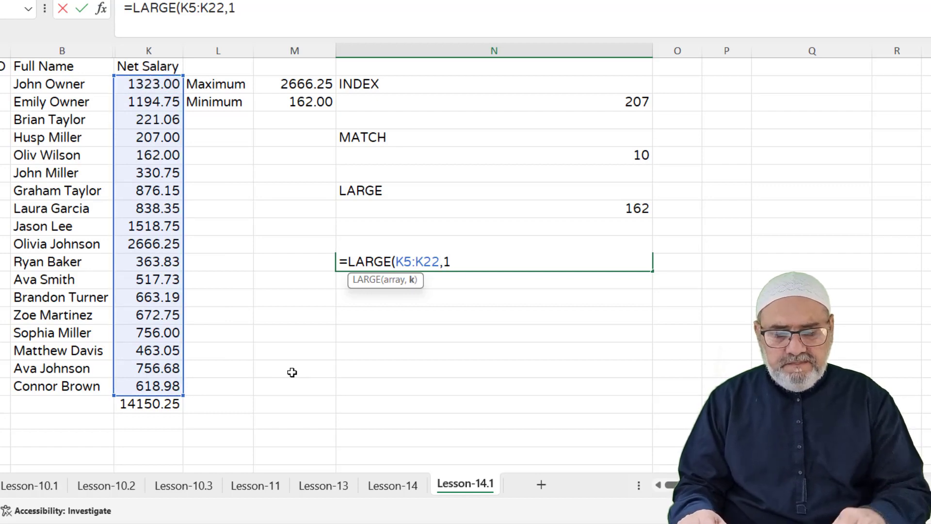
type(")")
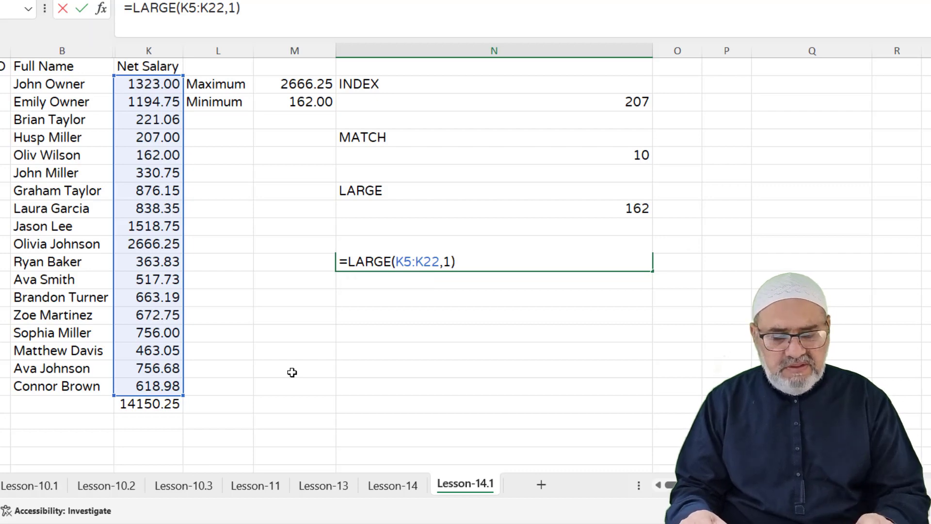
key("Return")
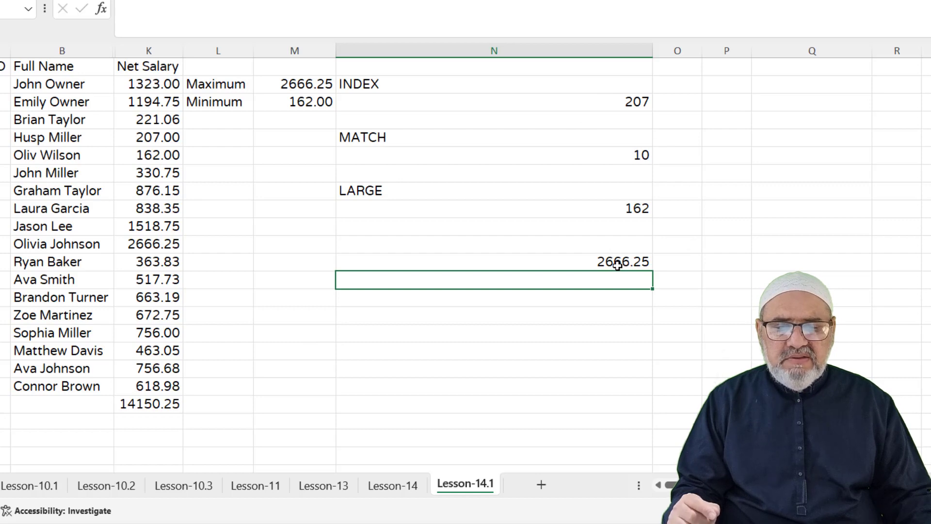
Change the first LARGE formula's rank from 18 to 1 so it returns 2666.25, comparing it with the second
double_click(370, 153)
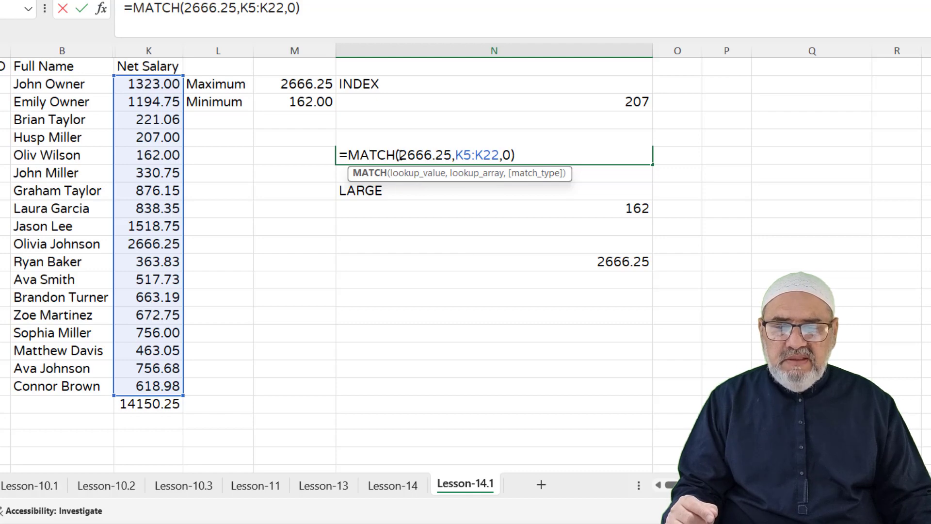
left_click(462, 260)
double_click(461, 259)
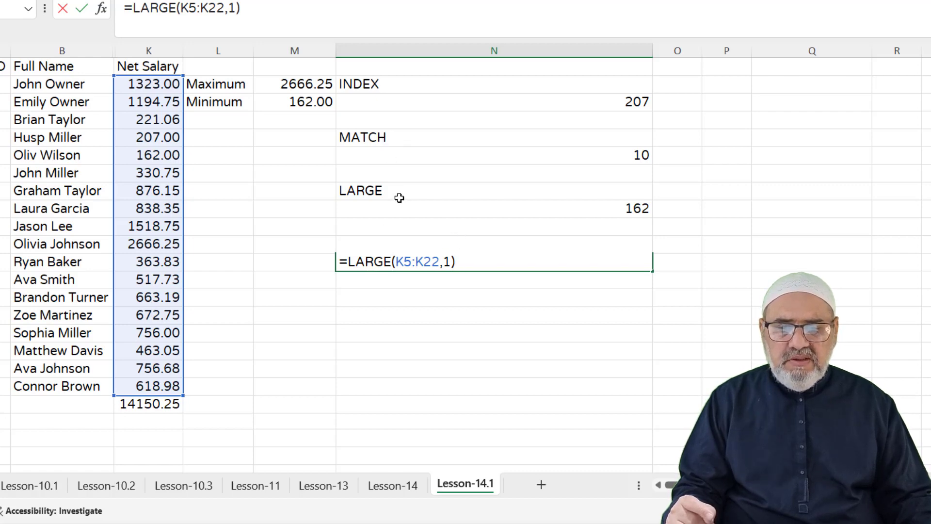
double_click(407, 213)
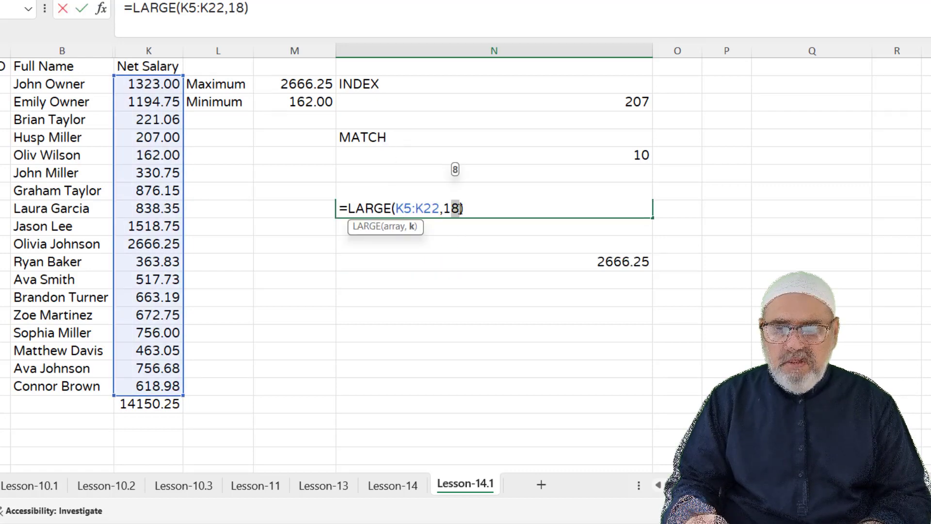
type("1")
key("Return")
type("LARGE")
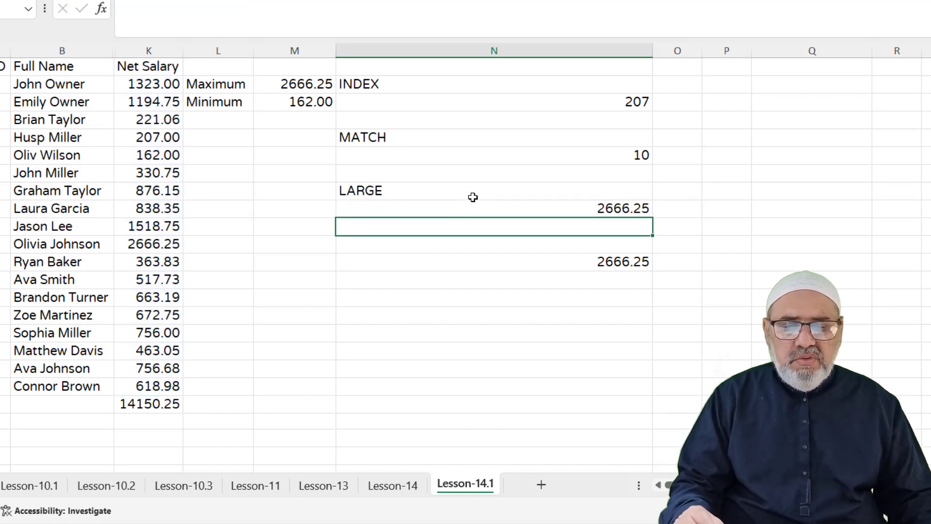
double_click(575, 262)
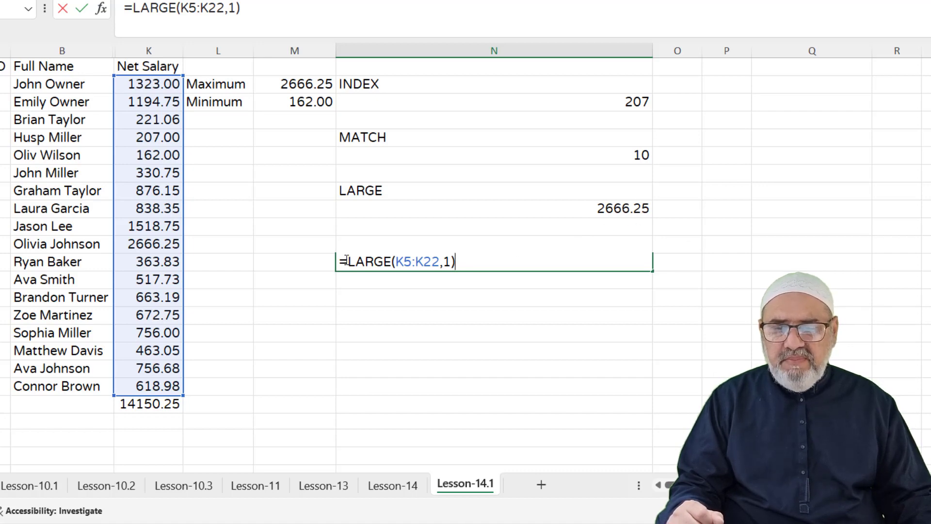
Wrap the LARGE formula in MATCH(…,K5:K22,0) so it returns position 10
type("MAT")
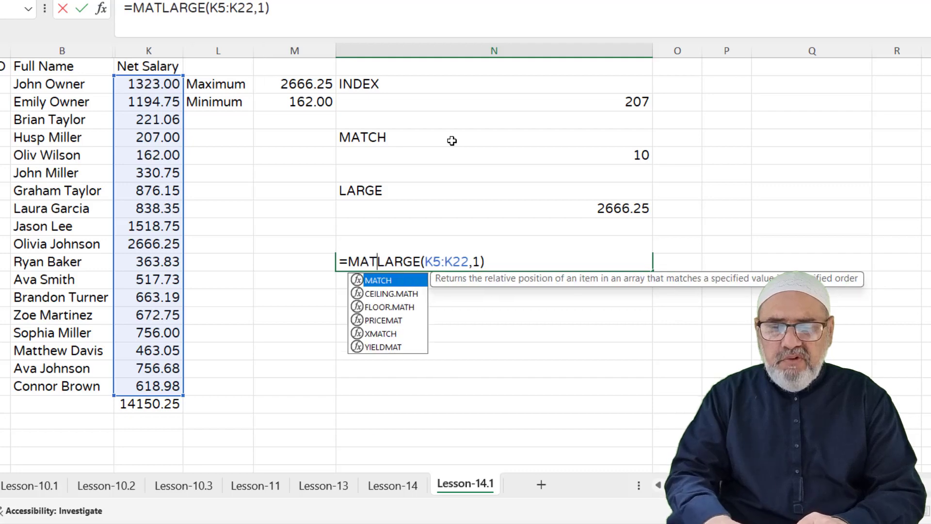
type("CH")
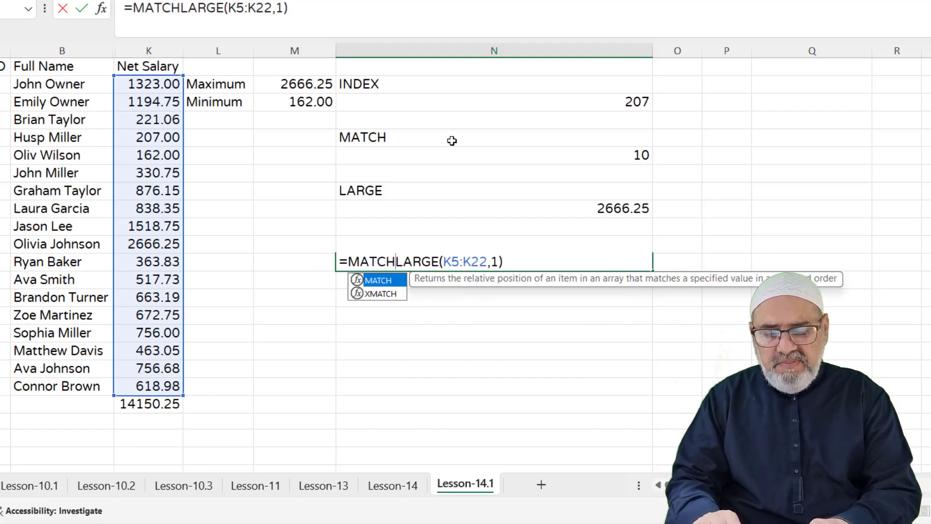
type("(")
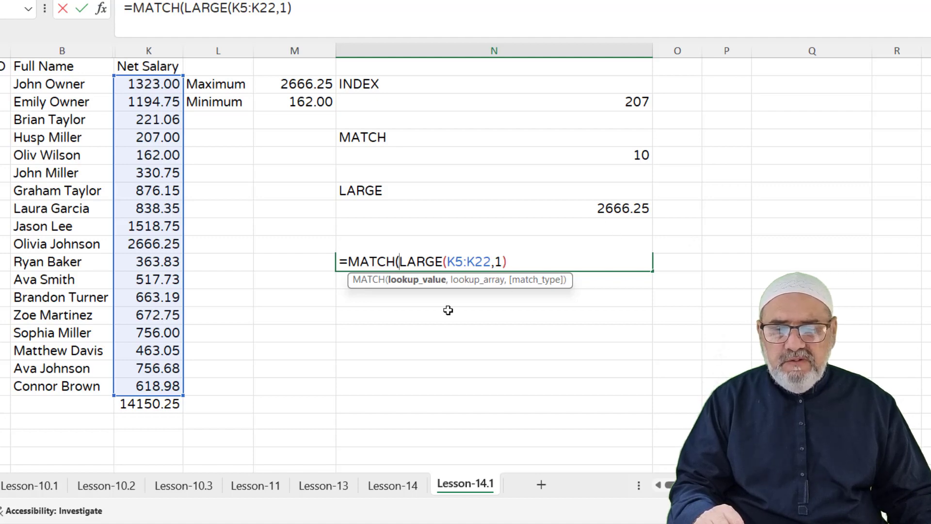
left_click(422, 284)
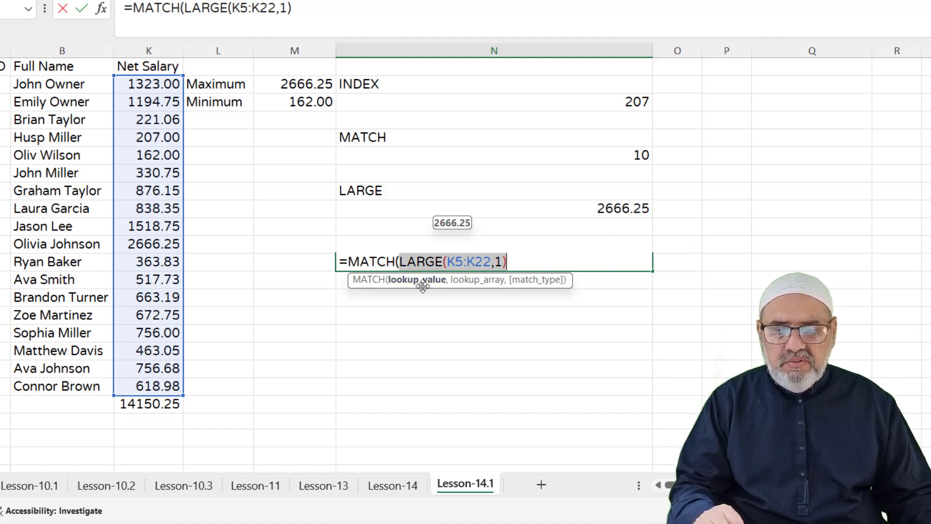
left_click(514, 264)
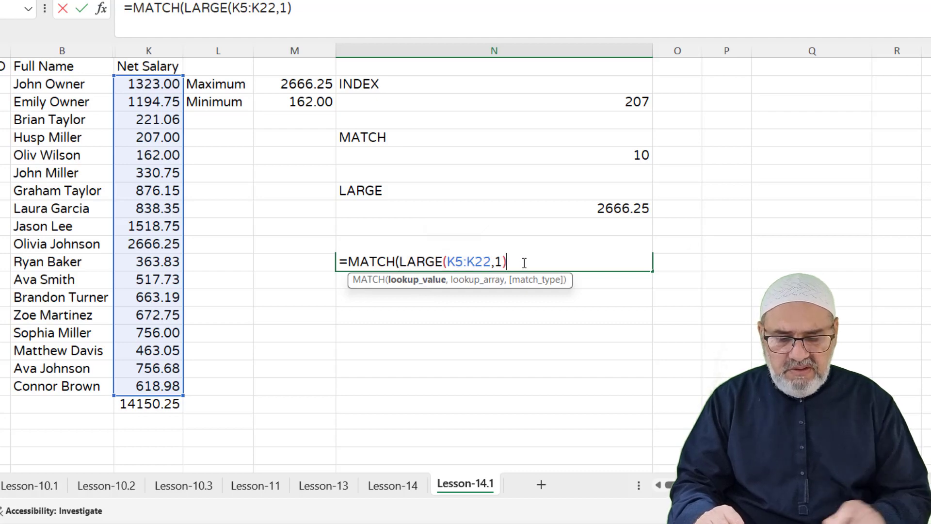
type(",")
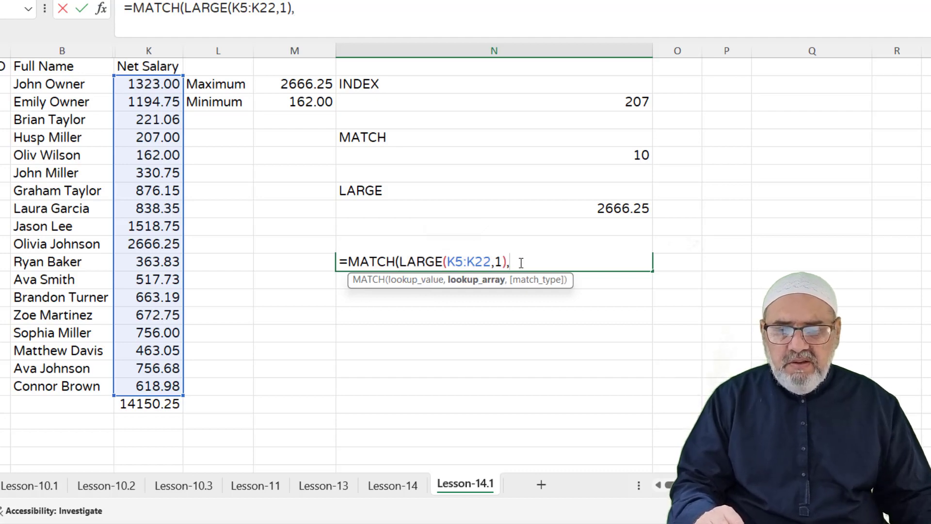
left_click_drag(160, 85, 149, 382)
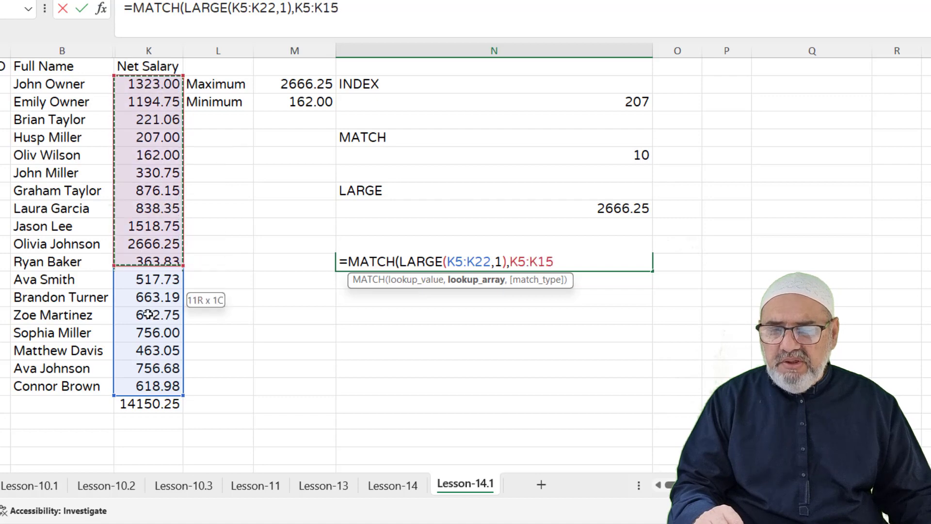
type(",")
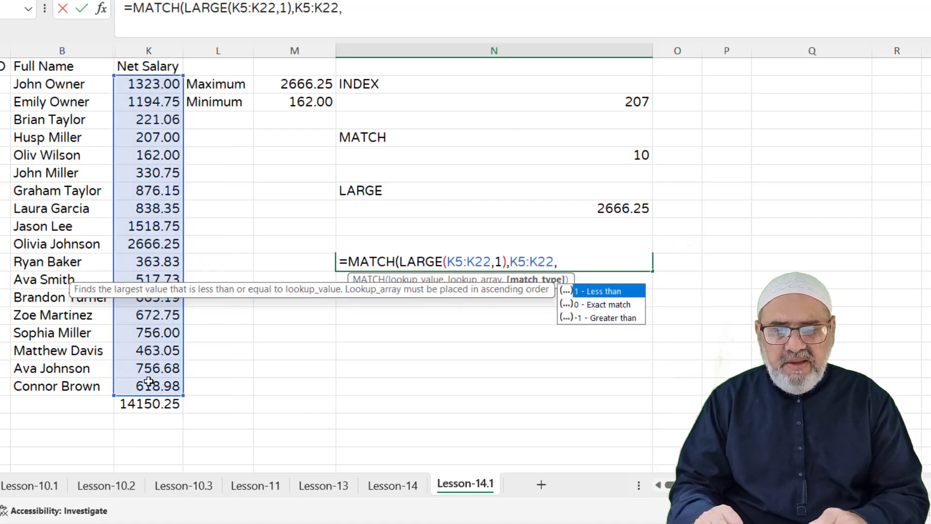
type("0")
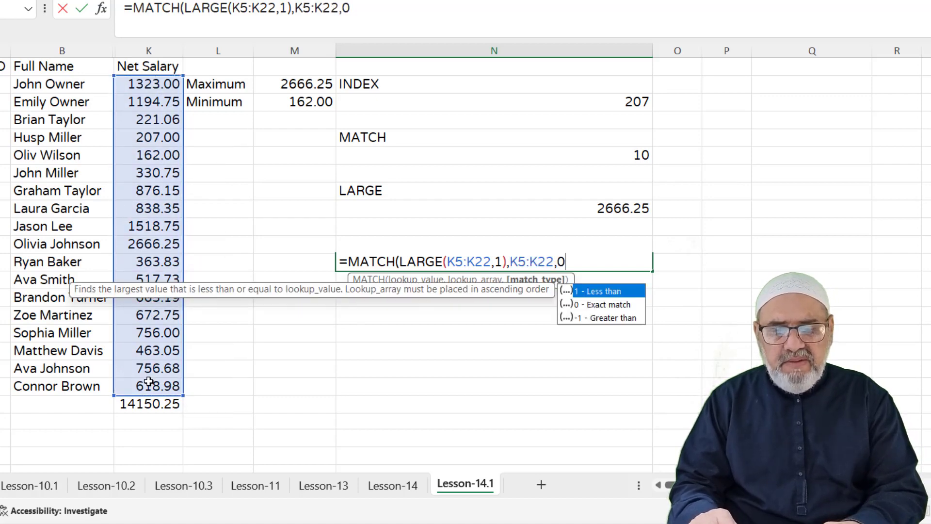
type(")")
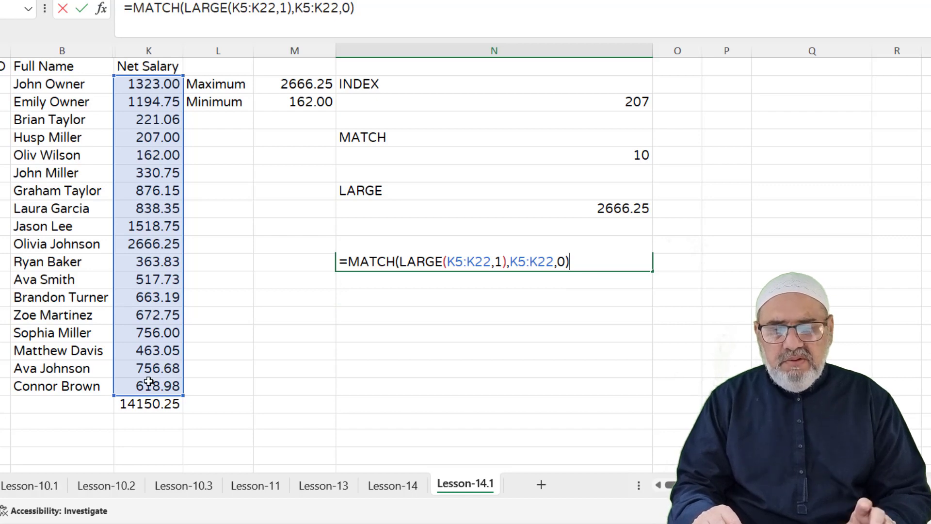
key("Return")
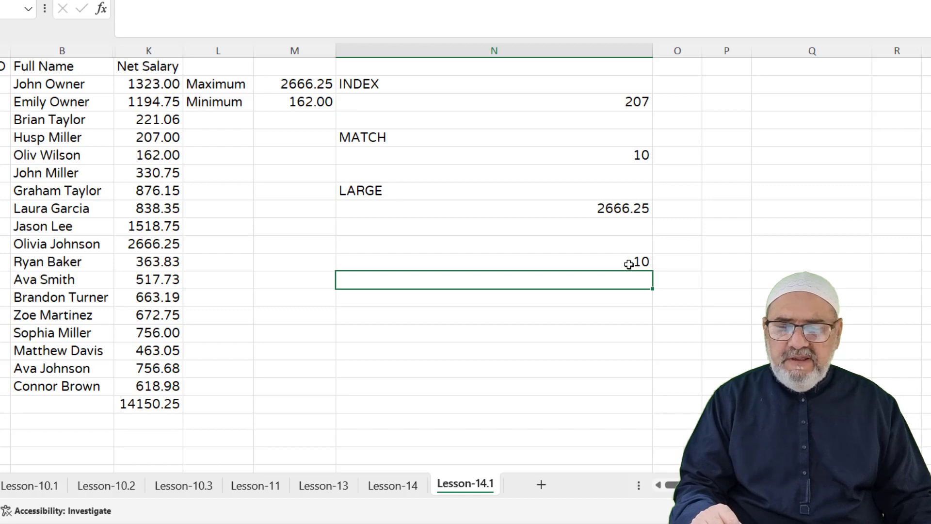
Wrap the position formula in INDEX over B5:B22 so it returns the top earner's name
double_click(591, 263)
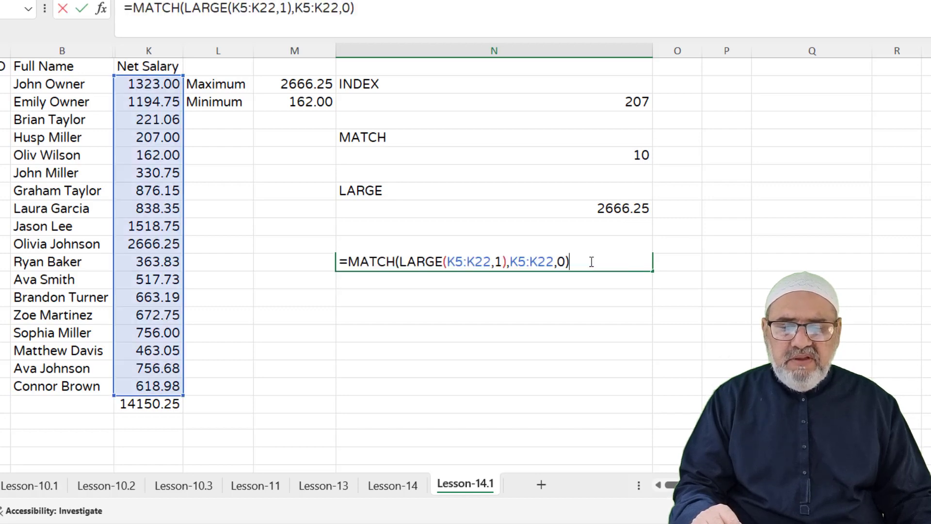
left_click(347, 261)
type("INDEX")
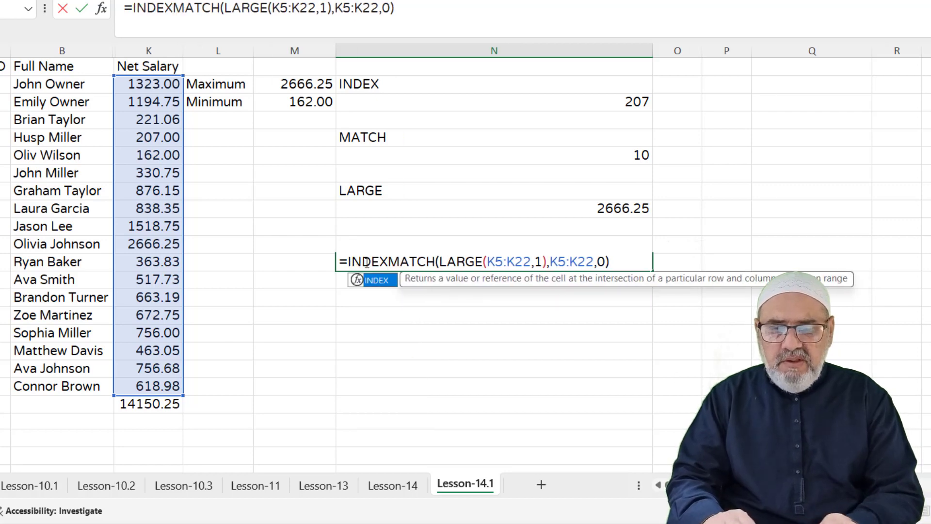
type("(")
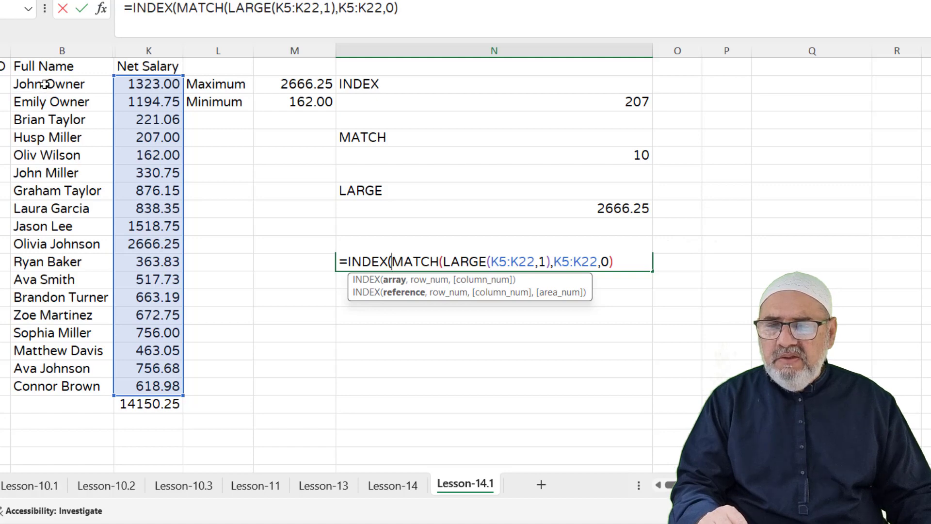
left_click_drag(44, 85, 54, 379)
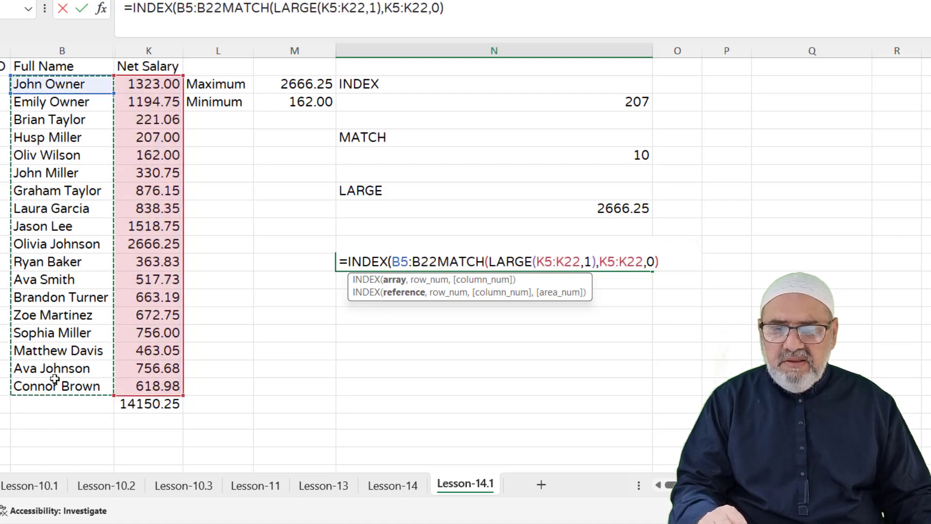
type(",1")
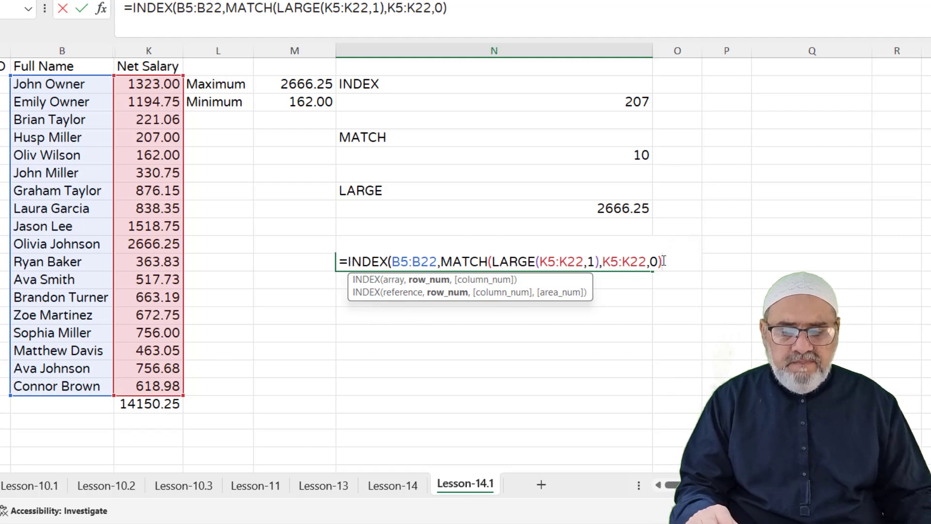
type(")")
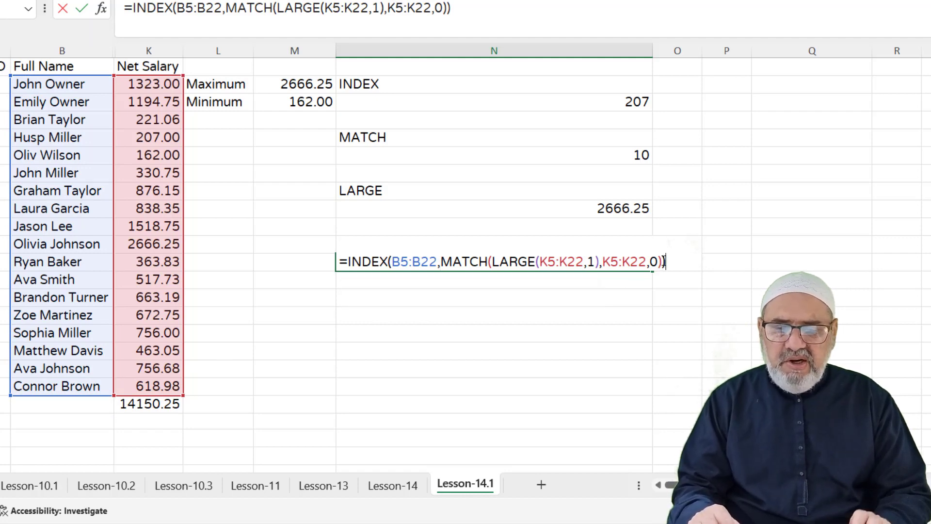
key("Return")
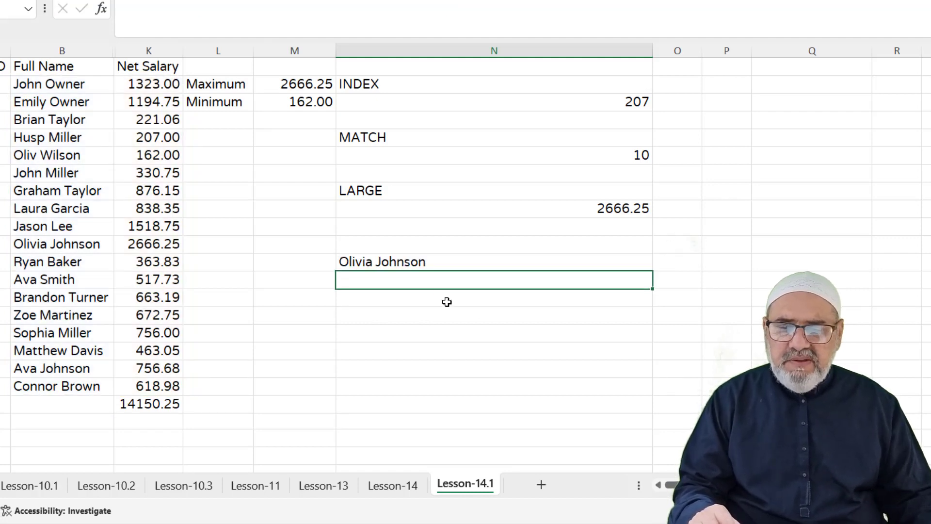
Enter =LARGE(K5:K22,1) in the cell left of the name, returning 2666.25
left_click(299, 264)
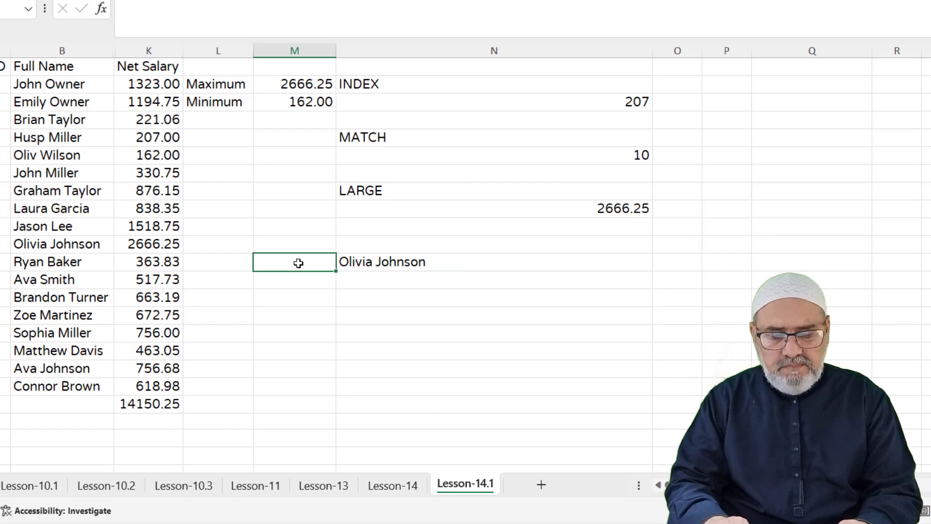
type("=LARGE(")
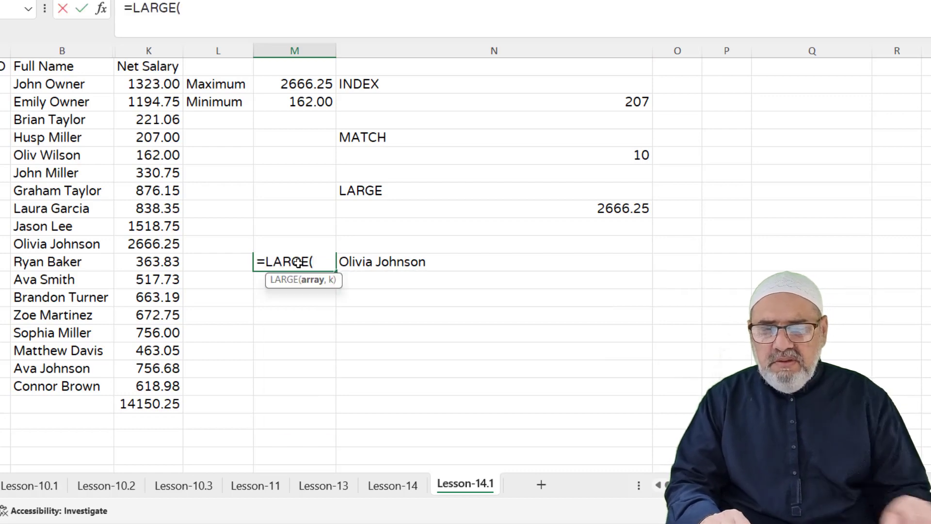
mouse_move(160, 85)
left_mouse_down()
mouse_move(152, 396)
mouse_move(153, 387)
left_mouse_up()
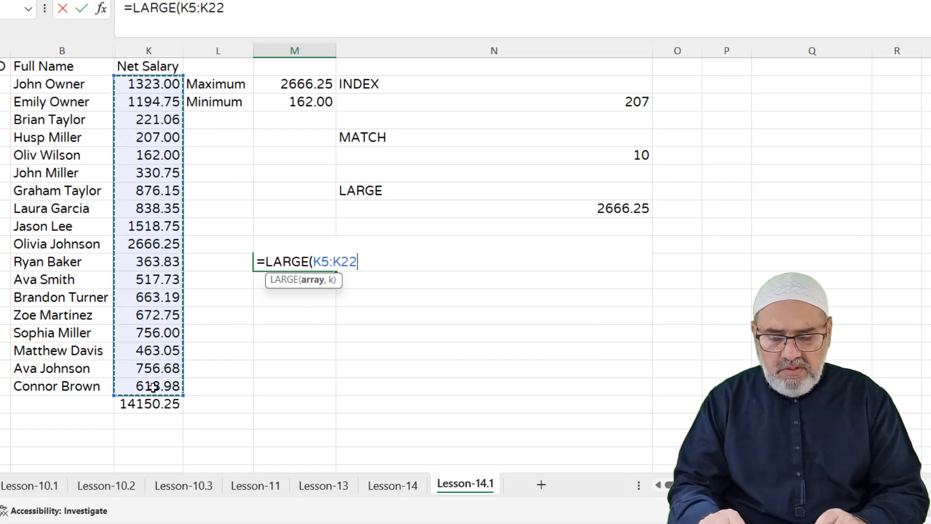
type(",1)")
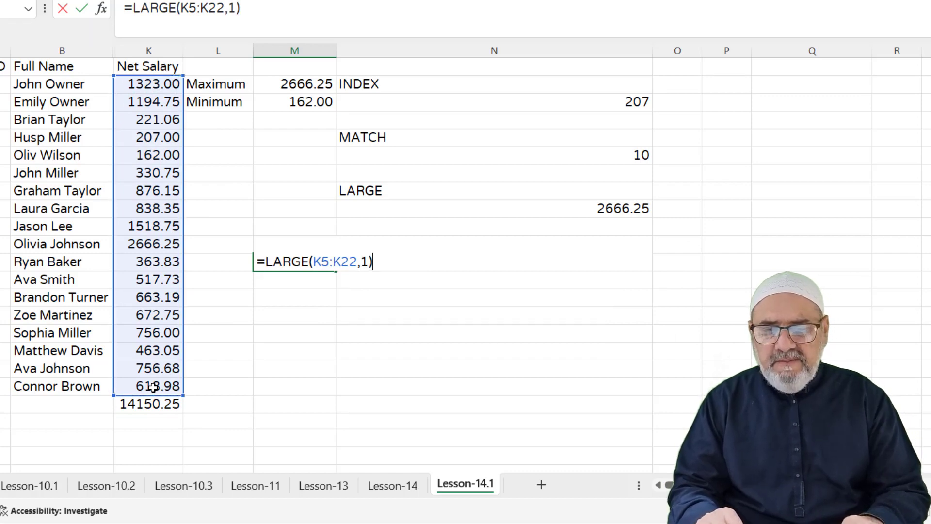
key("Return")
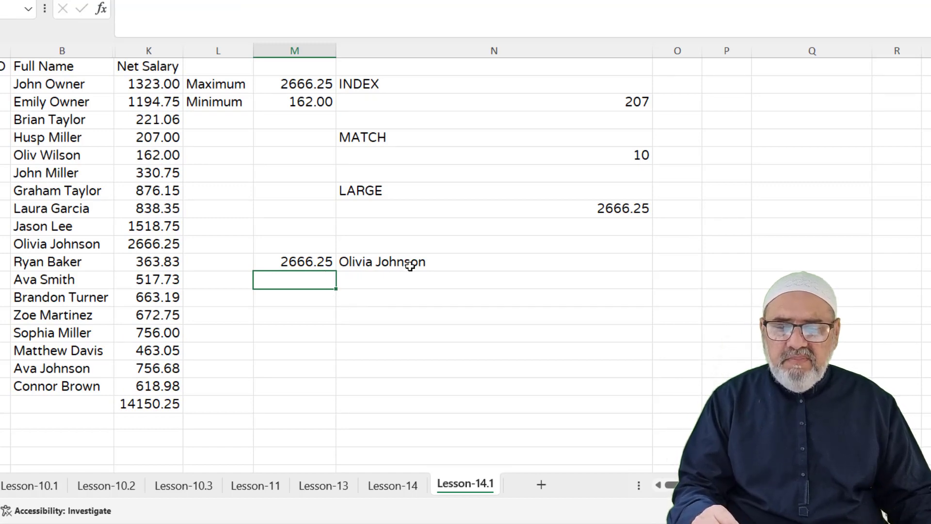
Enter rank 1 in L15 and fill ranks 1 through 5 down the column
left_click(237, 262)
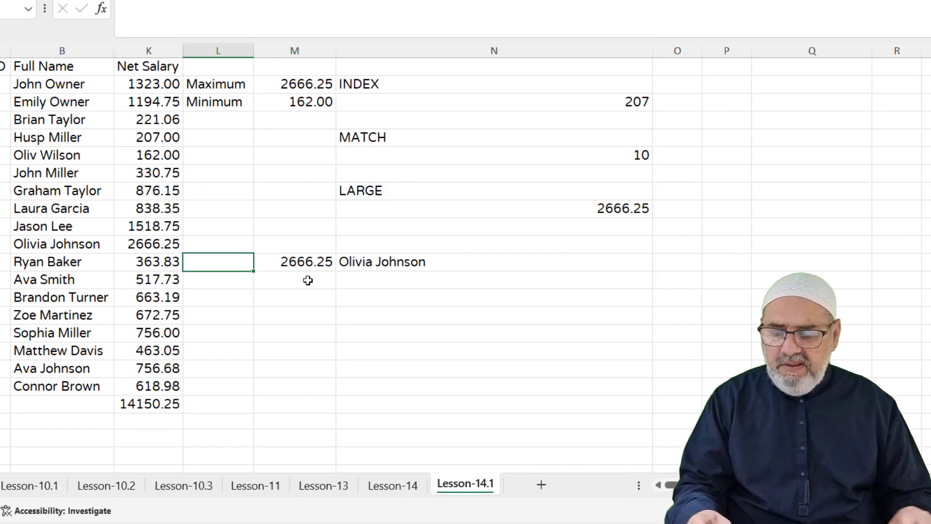
type("1")
key("Return")
left_click(236, 265)
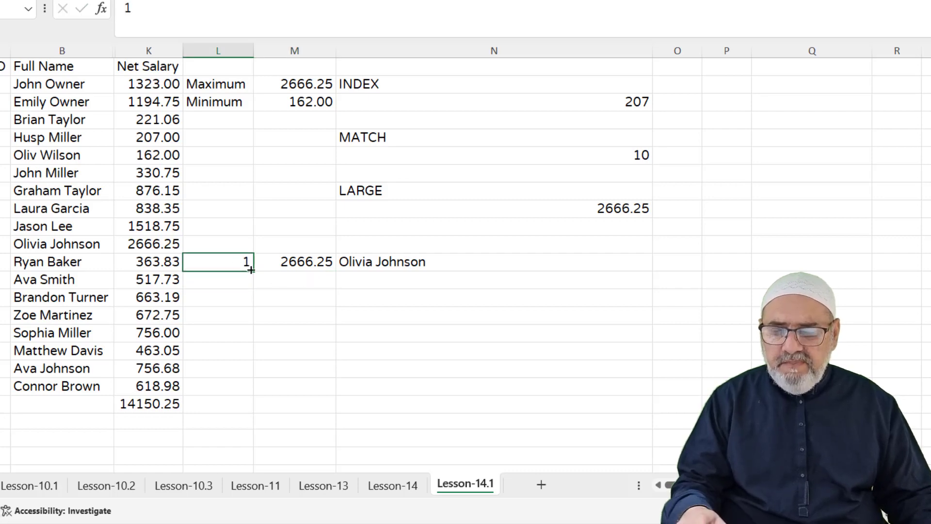
left_click_drag(253, 270, 250, 335)
left_click(398, 397)
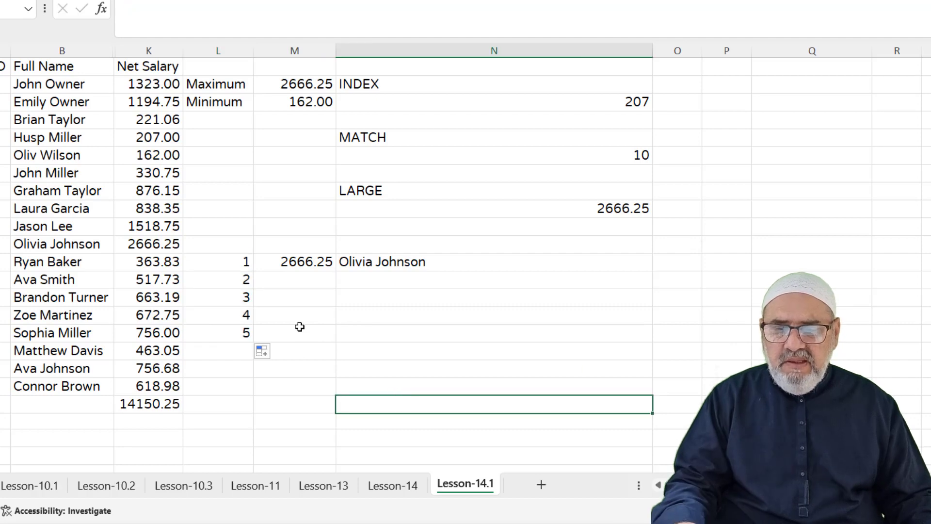
Make the top-salary LARGE formula take its rank from cell L15
double_click(312, 263)
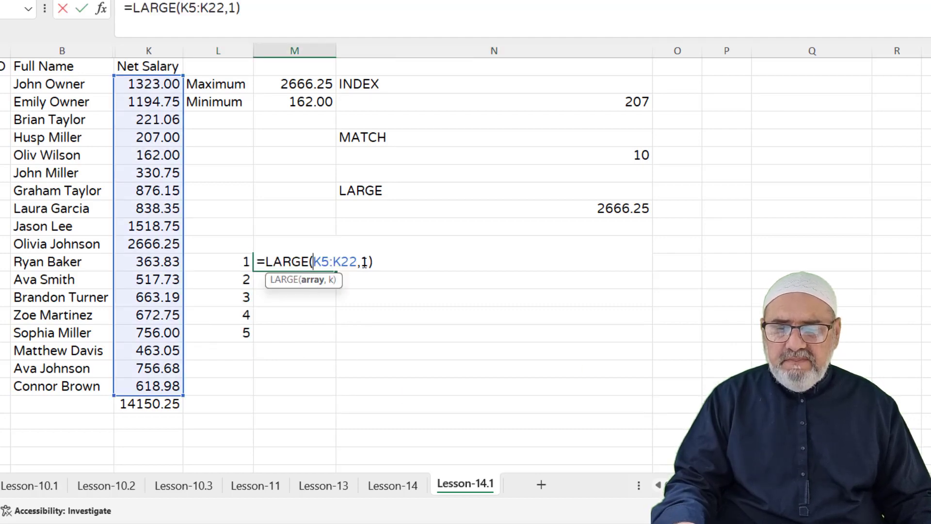
left_click(365, 263)
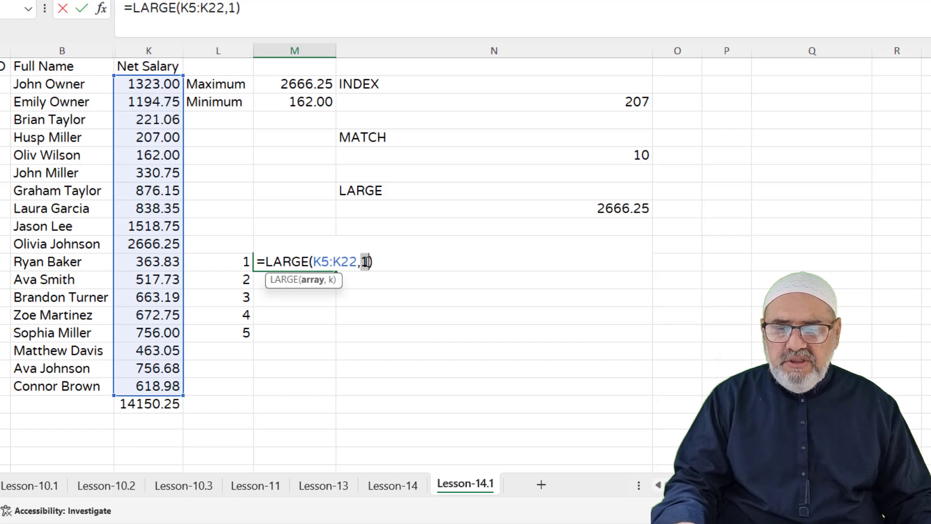
left_click(237, 262)
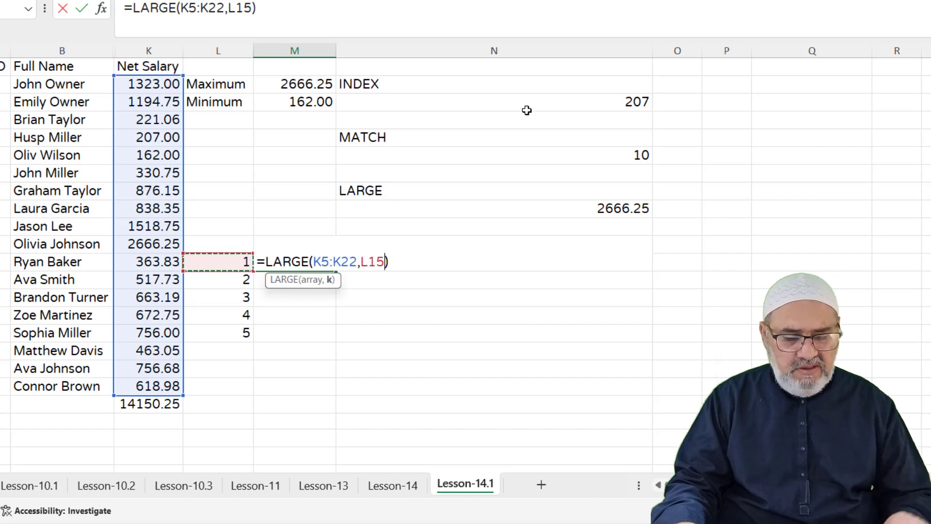
key("Return")
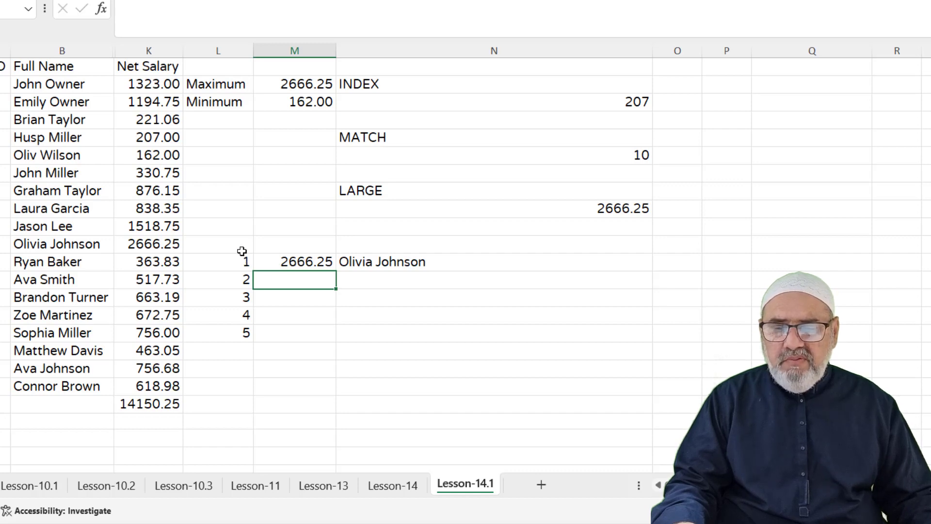
Lock the range as $K$5:$K$22 and fill LARGE down to M19, listing 2666.25 to 876.15
double_click(298, 260)
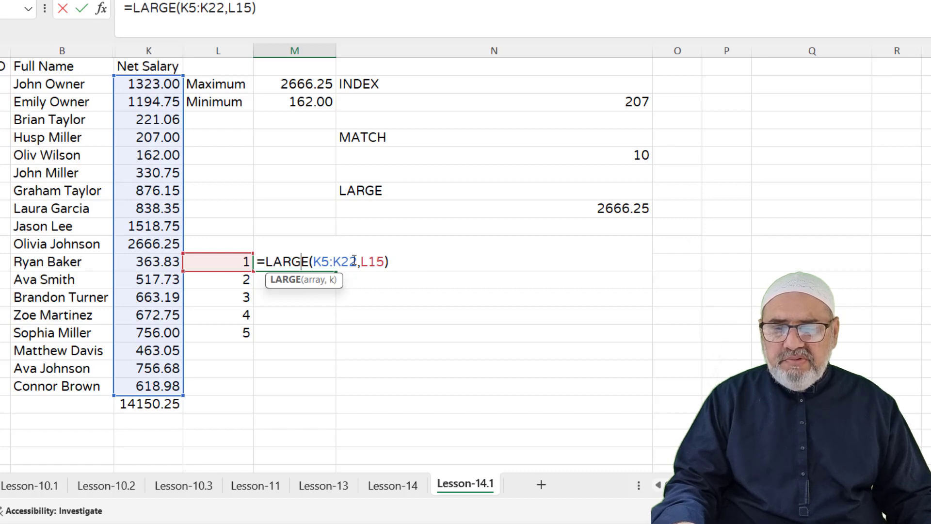
left_click_drag(359, 261, 314, 263)
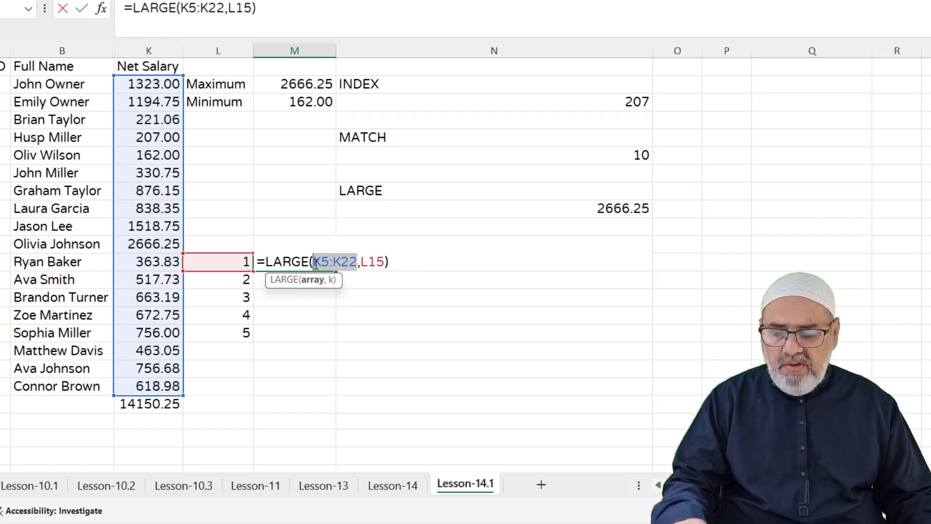
key("F4")
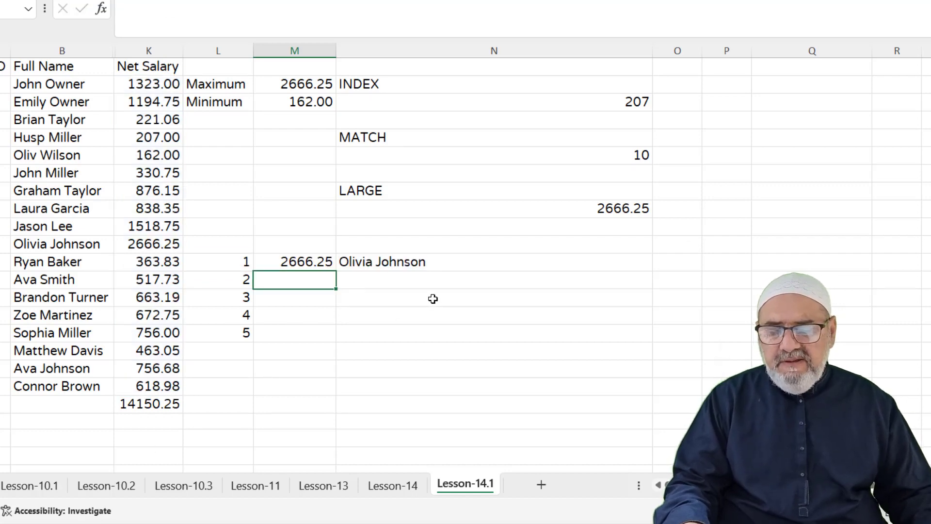
left_click(308, 263)
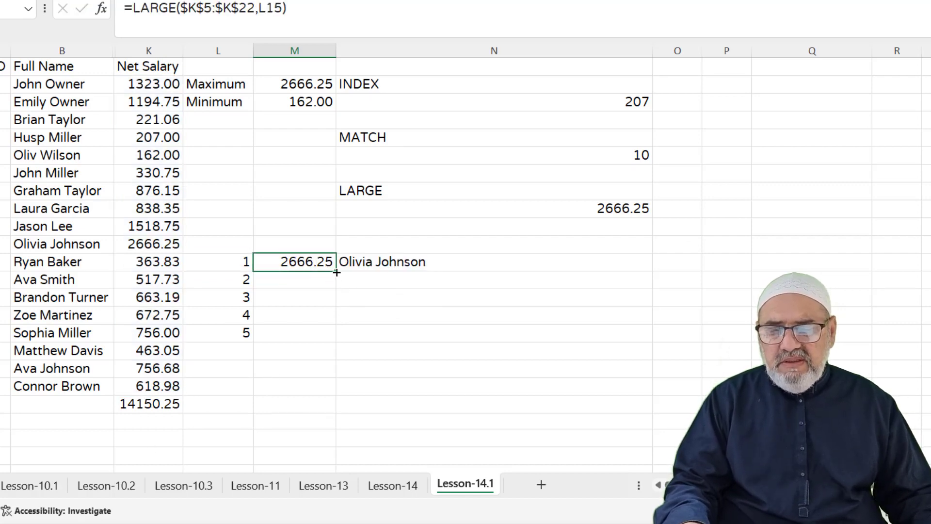
left_click_drag(336, 272, 335, 340)
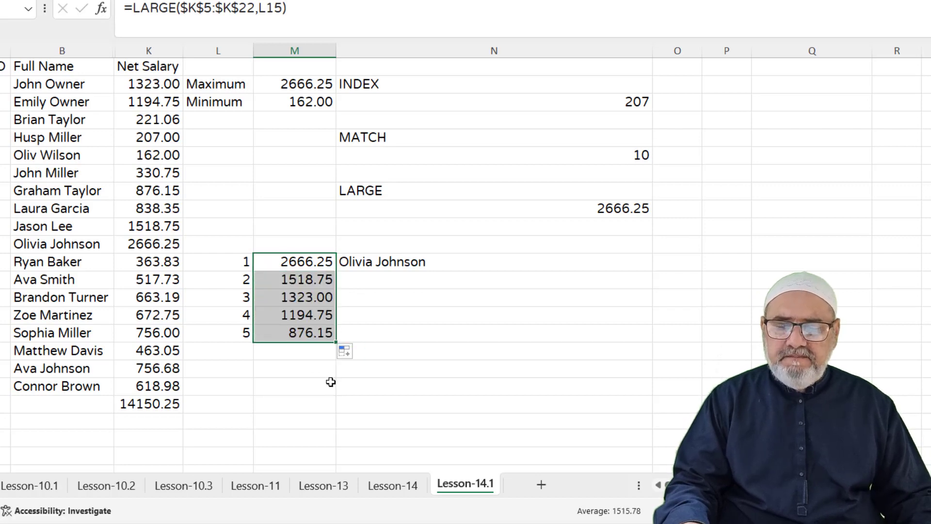
double_click(411, 263)
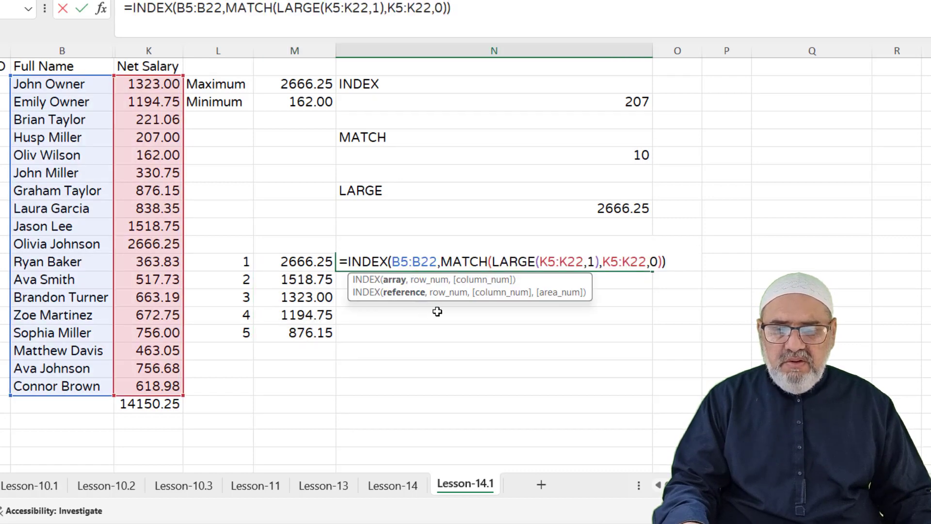
Lock the names range as $B$5:$B$22 and both salary ranges as $K$5:$K$22 in N15
left_click_drag(437, 261, 392, 262)
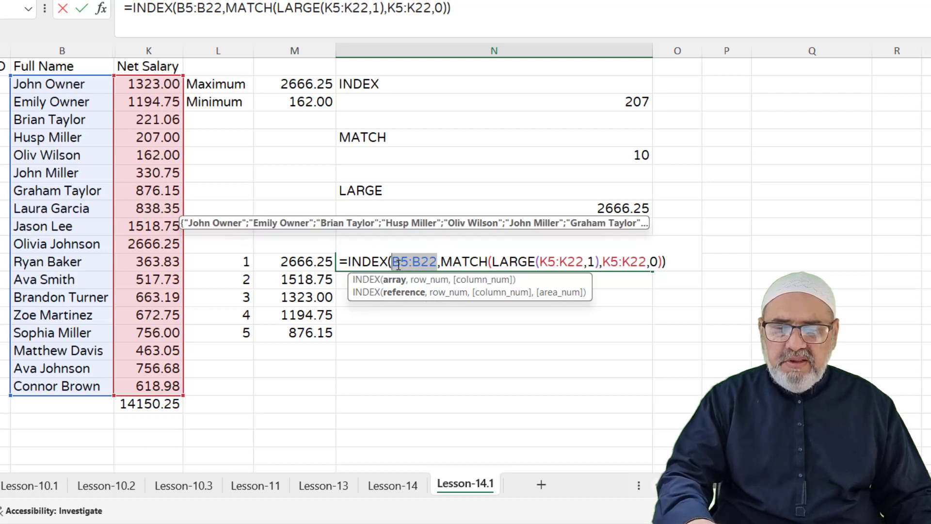
key("F4")
left_click_drag(614, 262, 566, 263)
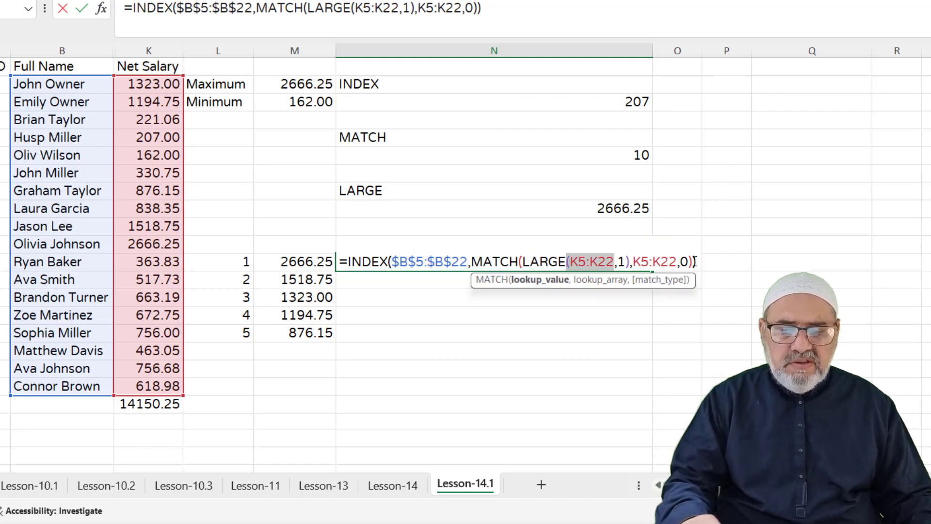
left_click(587, 316)
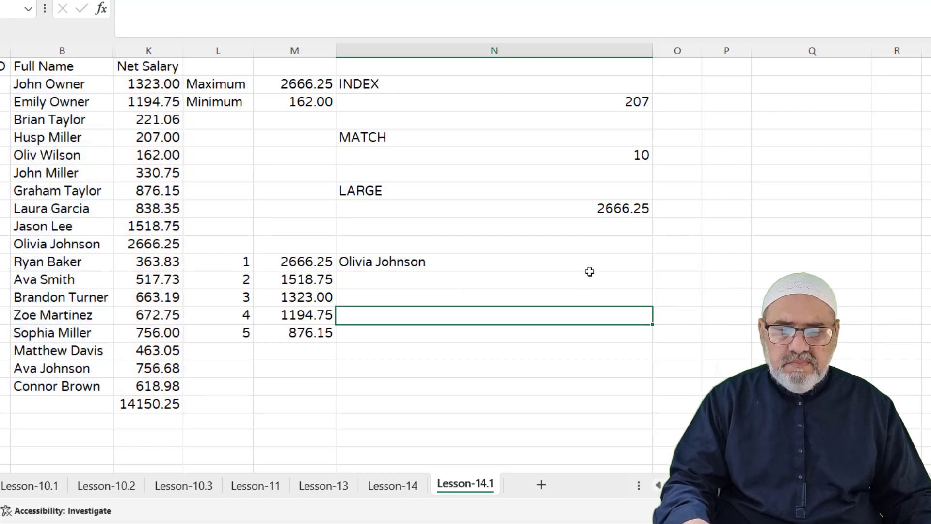
double_click(539, 265)
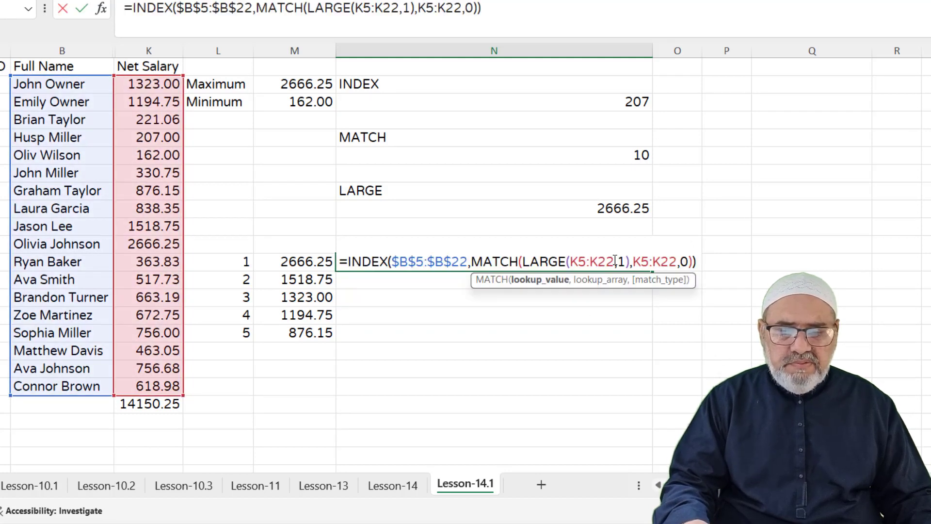
left_click_drag(615, 261, 570, 262)
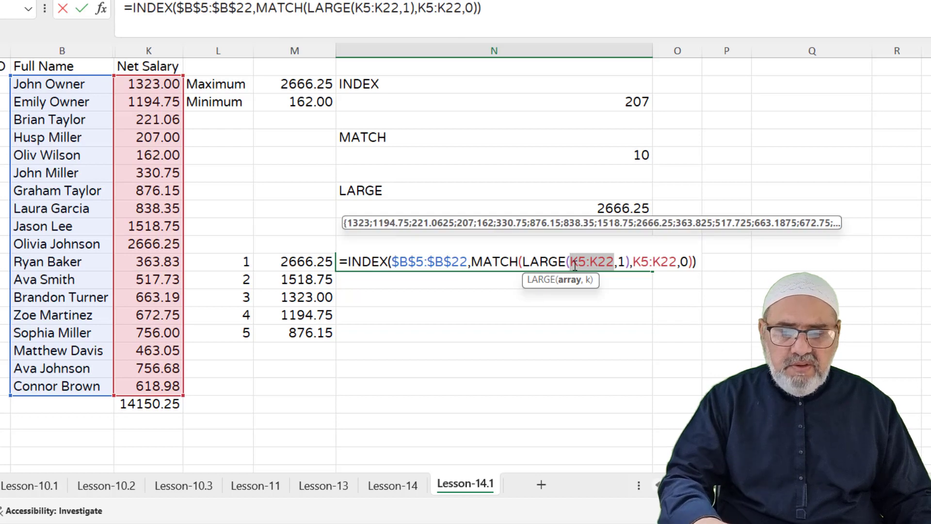
key("F4")
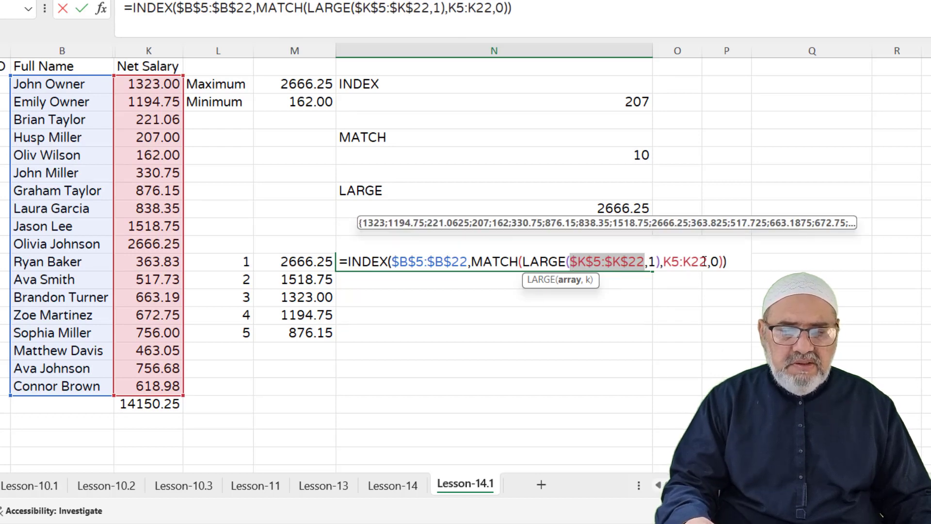
left_click_drag(705, 261, 665, 262)
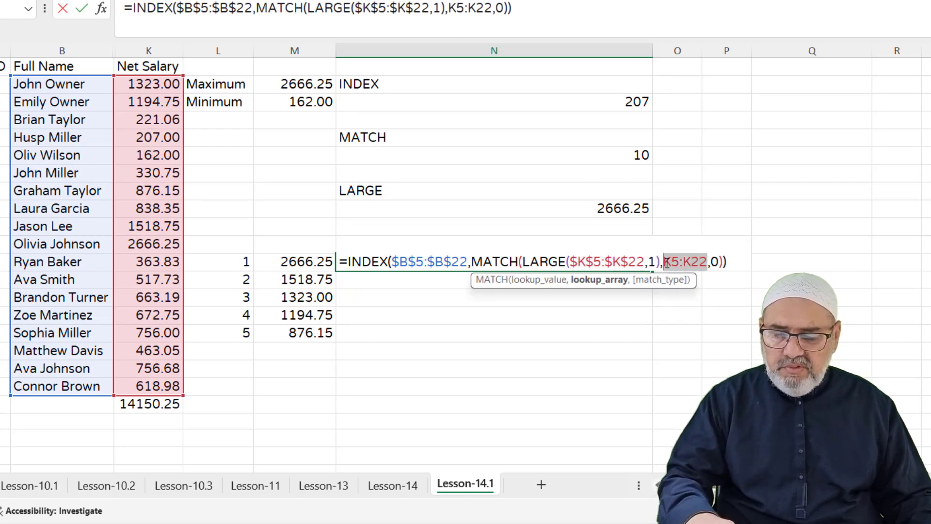
key("F4")
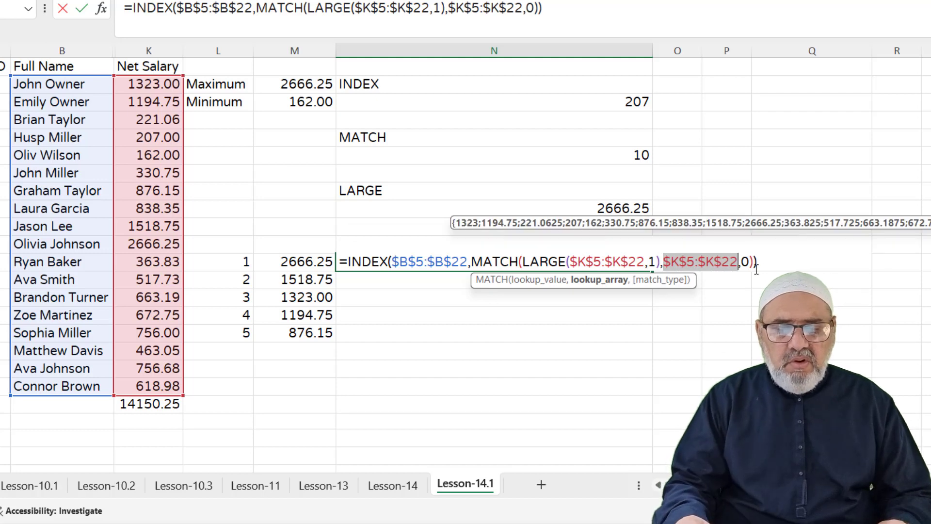
key("Return")
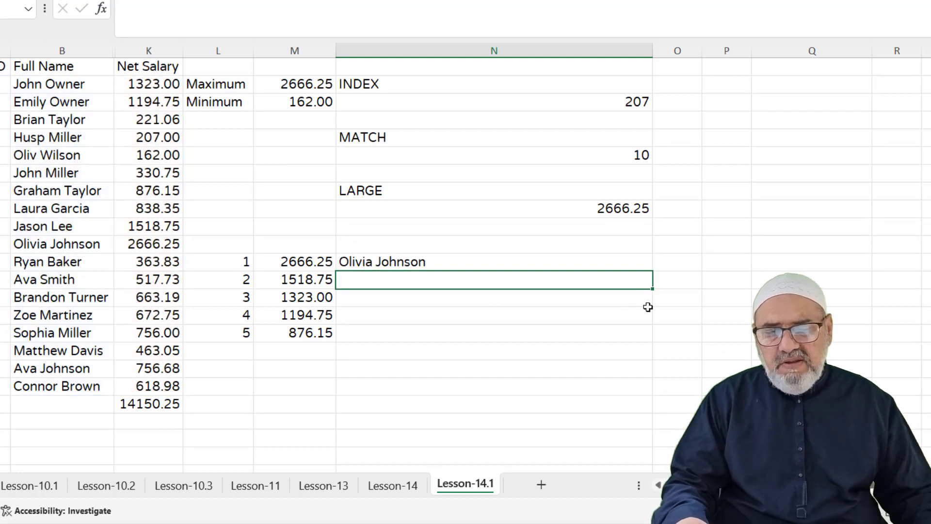
Fill the name formula down to N19, still showing the same name in every row
left_click(489, 261)
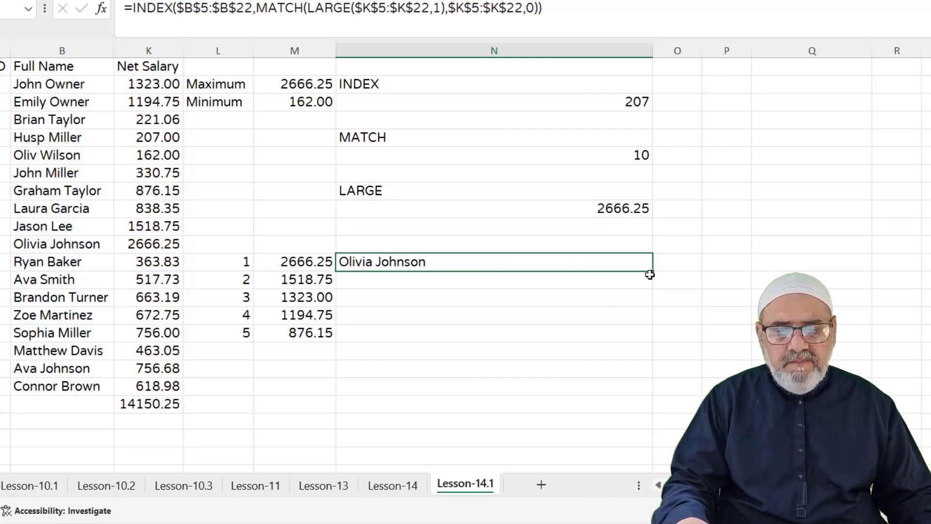
left_click_drag(653, 272, 645, 340)
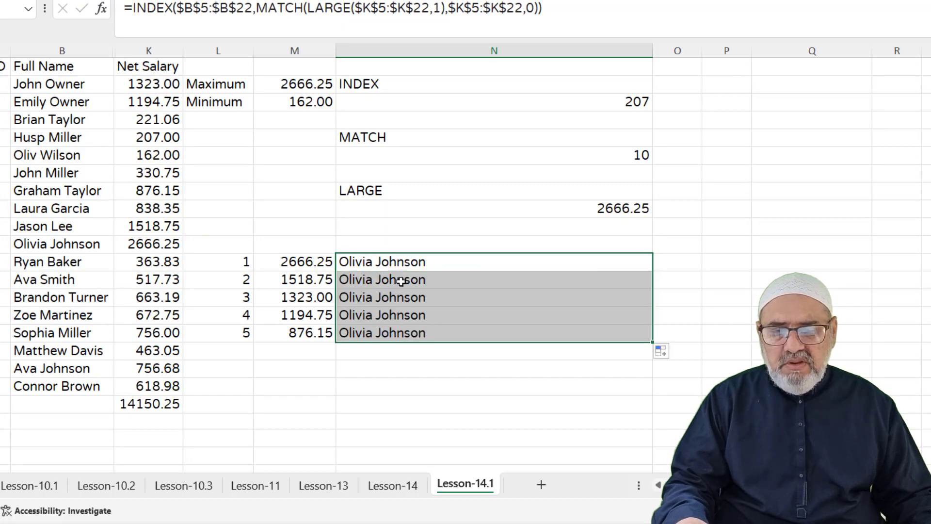
left_click(478, 396)
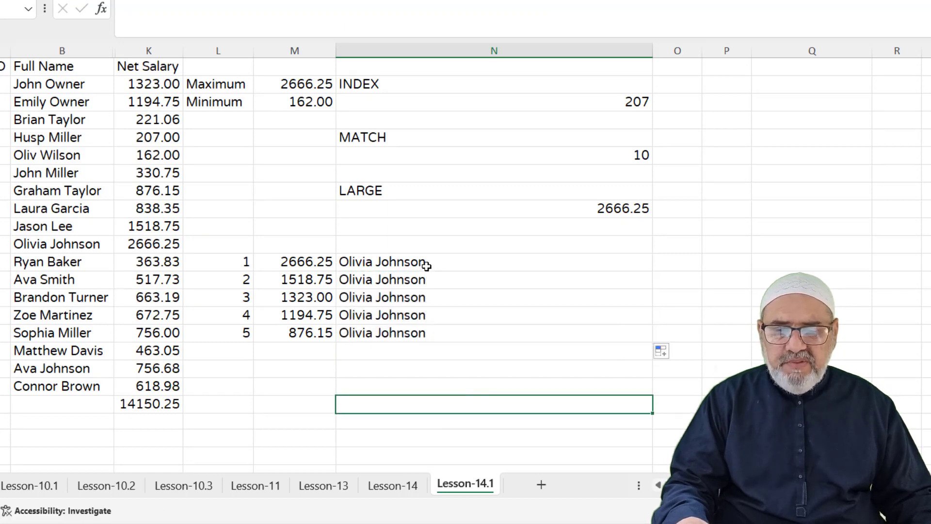
Replace LARGE's fixed rank 1 with L15 in the name formula and fill it down to N19
double_click(425, 266)
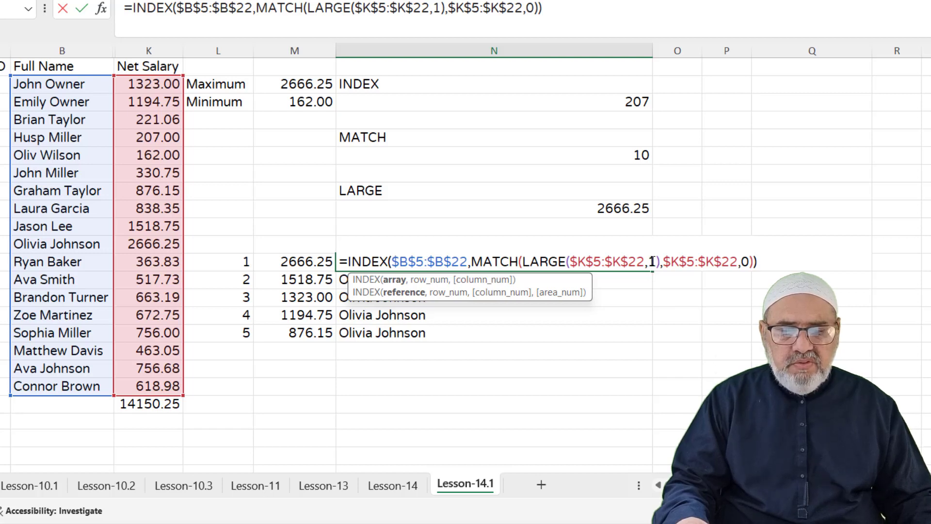
left_click(650, 262)
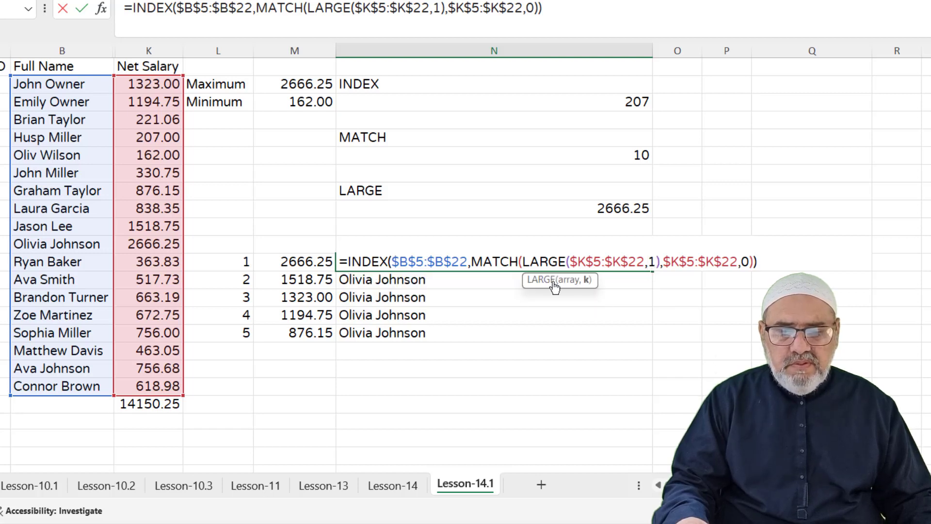
double_click(652, 261)
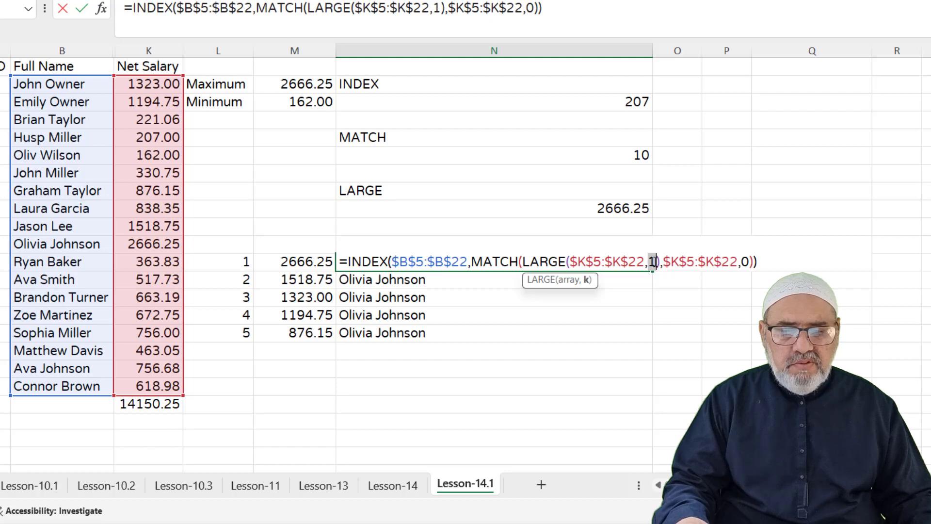
left_click(246, 262)
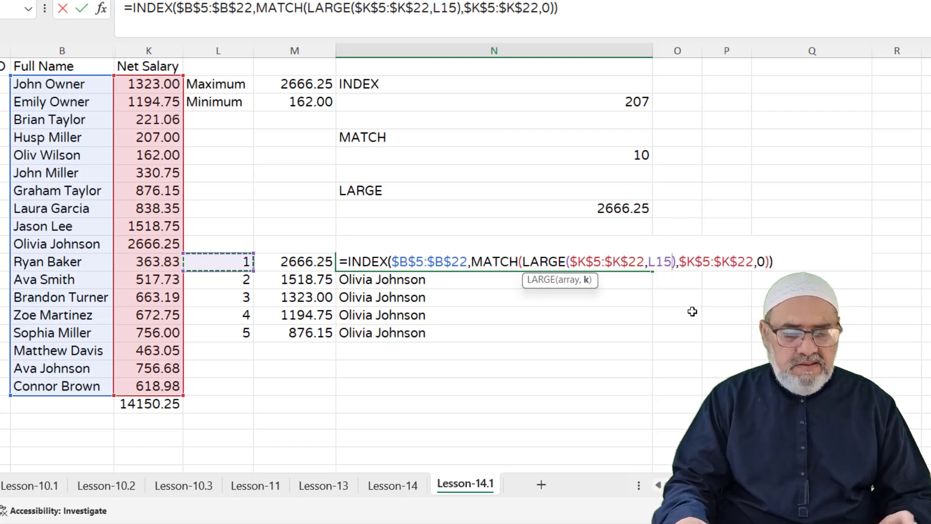
key("Return")
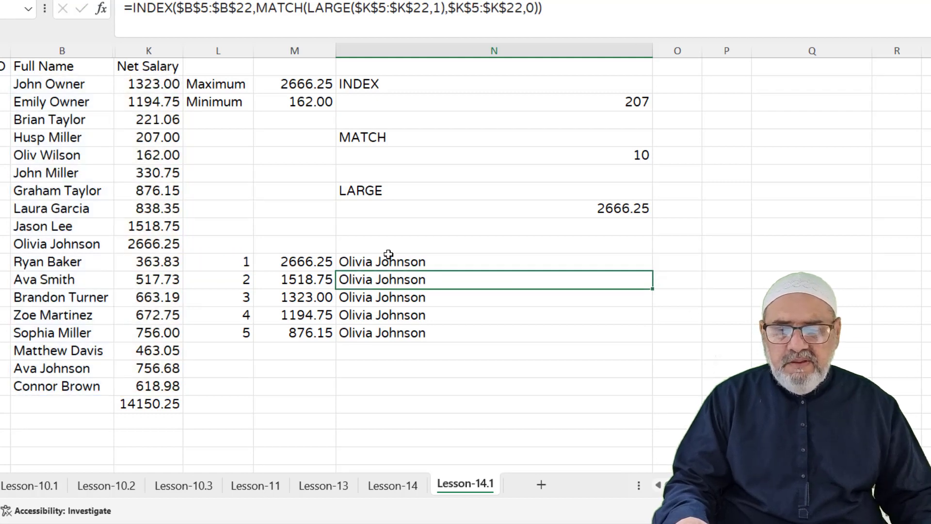
left_click(538, 266)
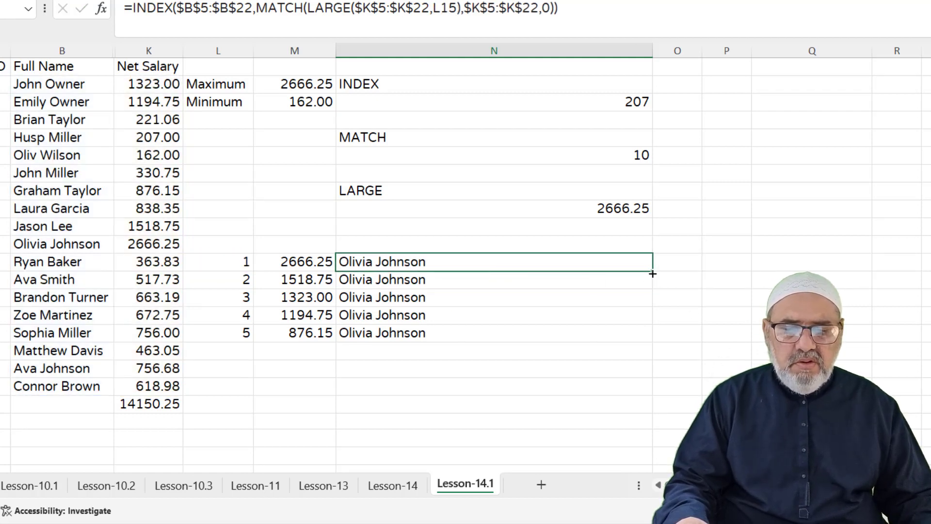
left_click_drag(653, 274, 651, 341)
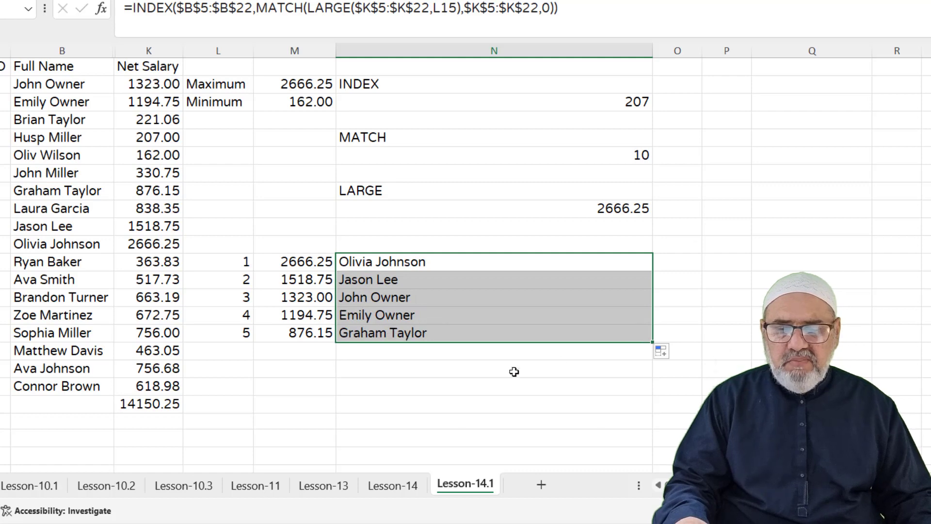
left_click(418, 262)
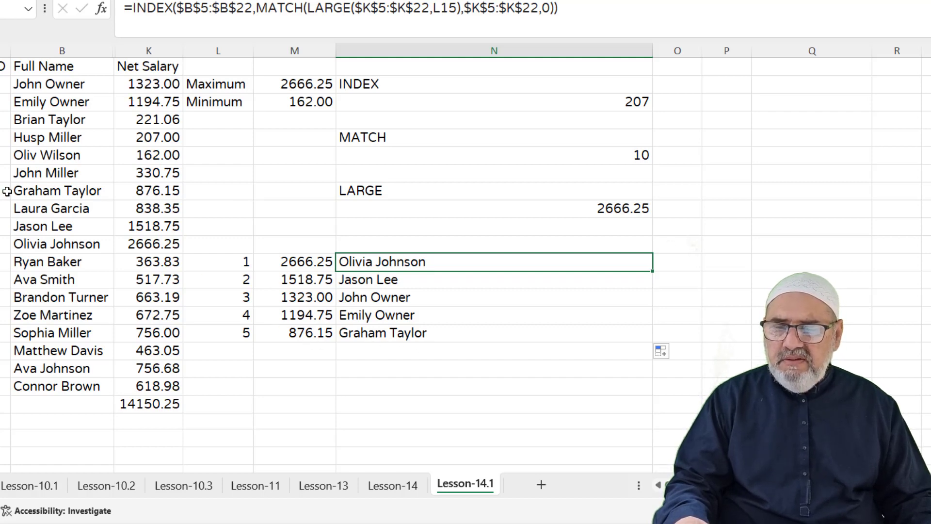
left_click(599, 387)
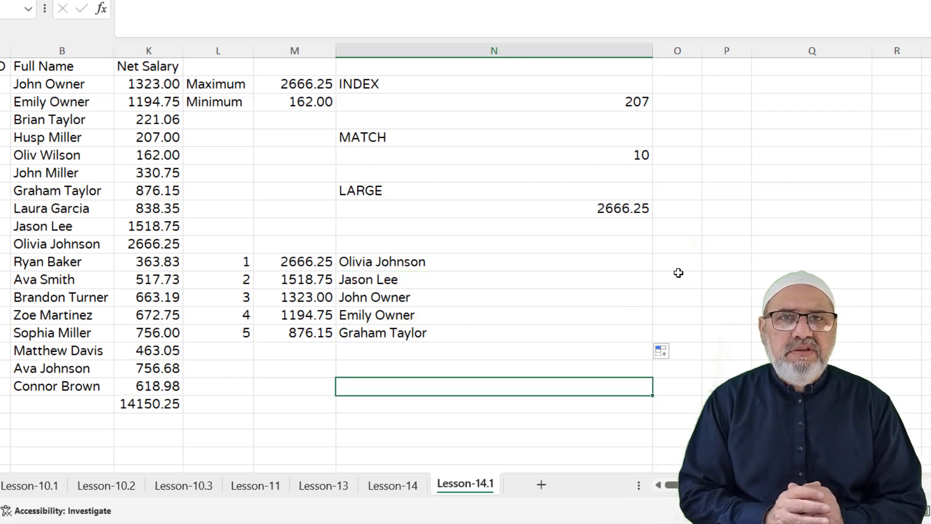
double_click(417, 262)
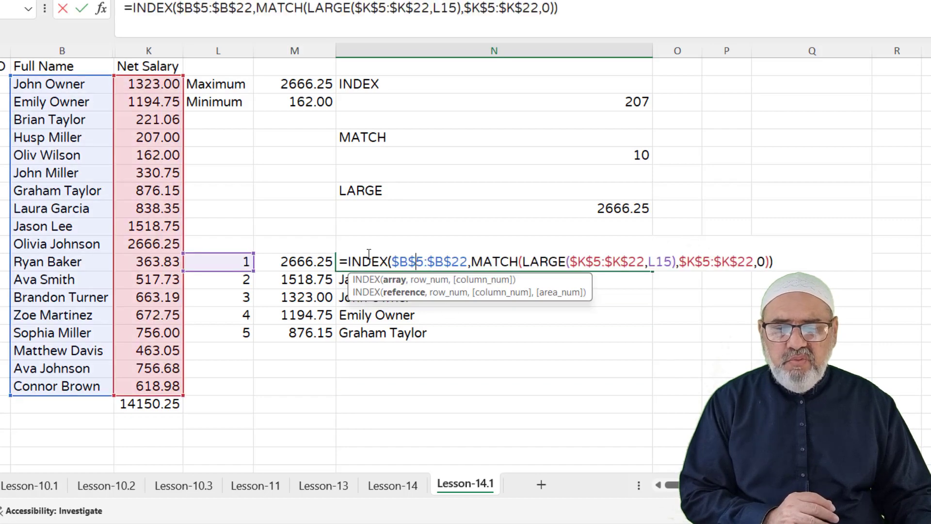